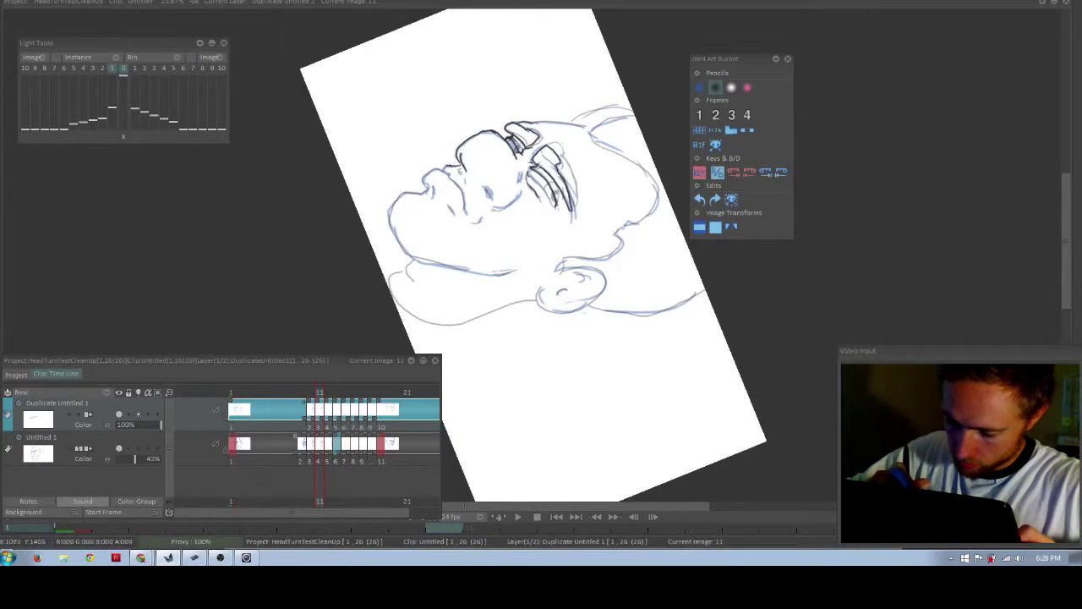
Ink the lips, chin, jaw and throat contour over the rough sketch on image 11.
key("Left")
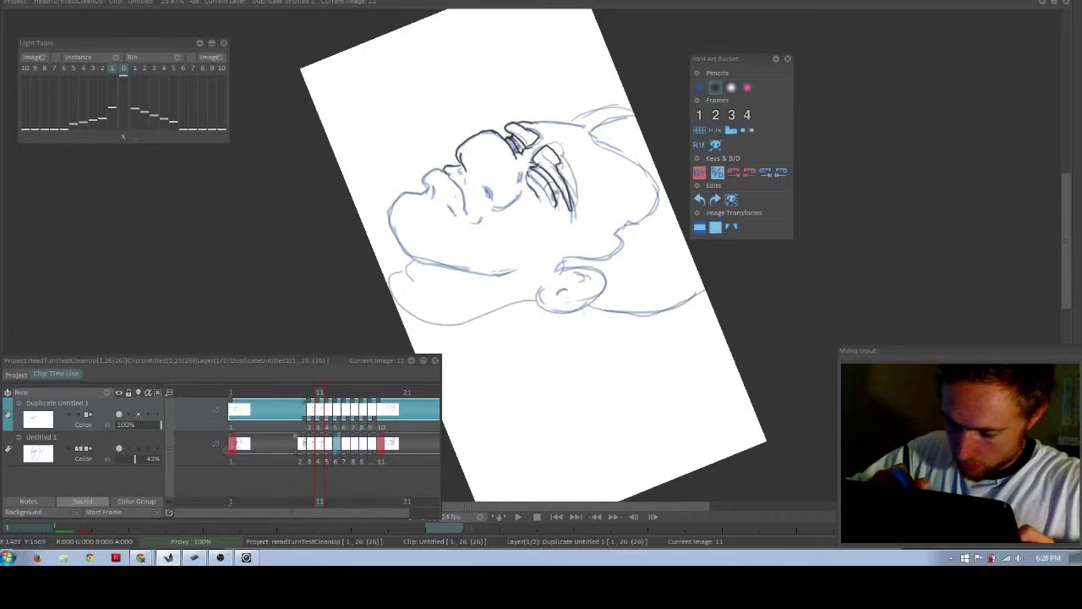
key("Right")
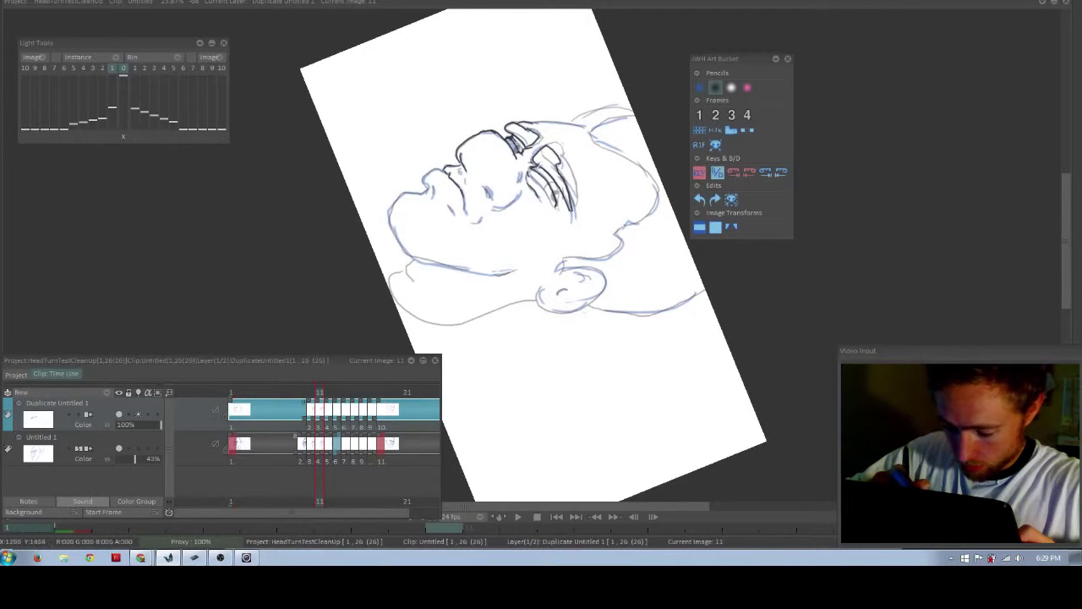
mouse_move(462, 195)
left_mouse_down()
mouse_move(465, 211)
mouse_move(435, 195)
mouse_move(393, 224)
mouse_move(407, 256)
left_mouse_up()
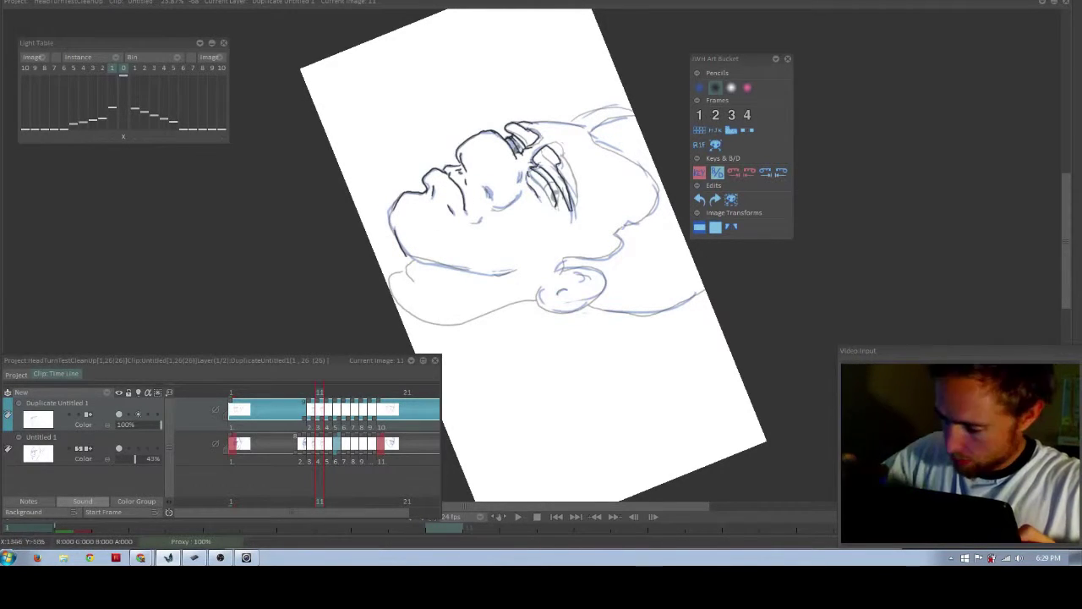
mouse_move(389, 215)
left_mouse_down()
mouse_move(402, 242)
mouse_move(466, 269)
left_mouse_up()
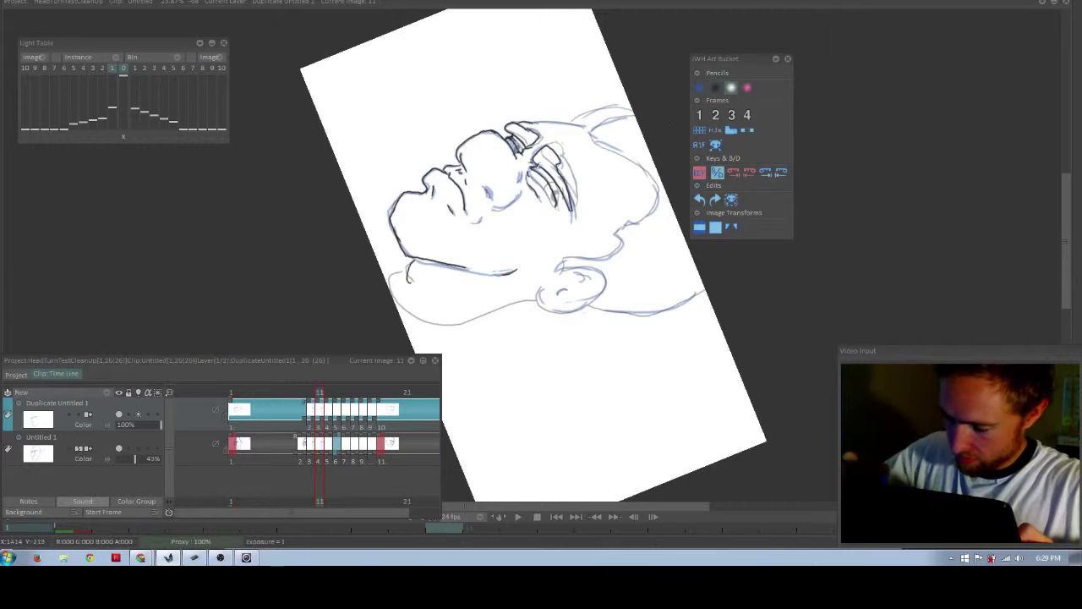
left_click_drag(389, 272, 487, 322)
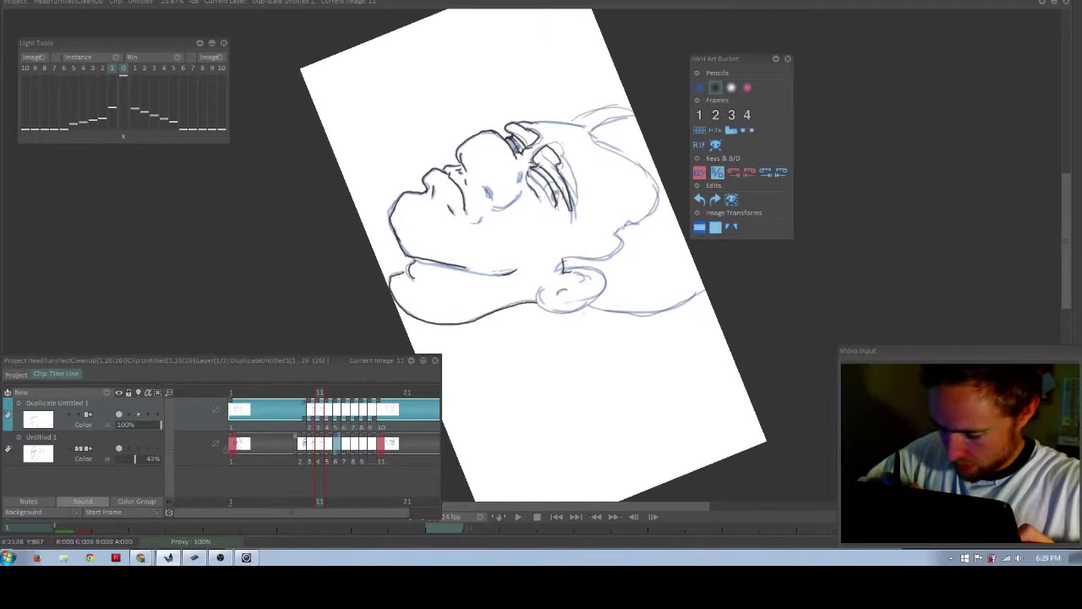
Ink the ear outline on image 11, redoing the stroke along its outer rim.
left_click_drag(563, 270, 604, 282)
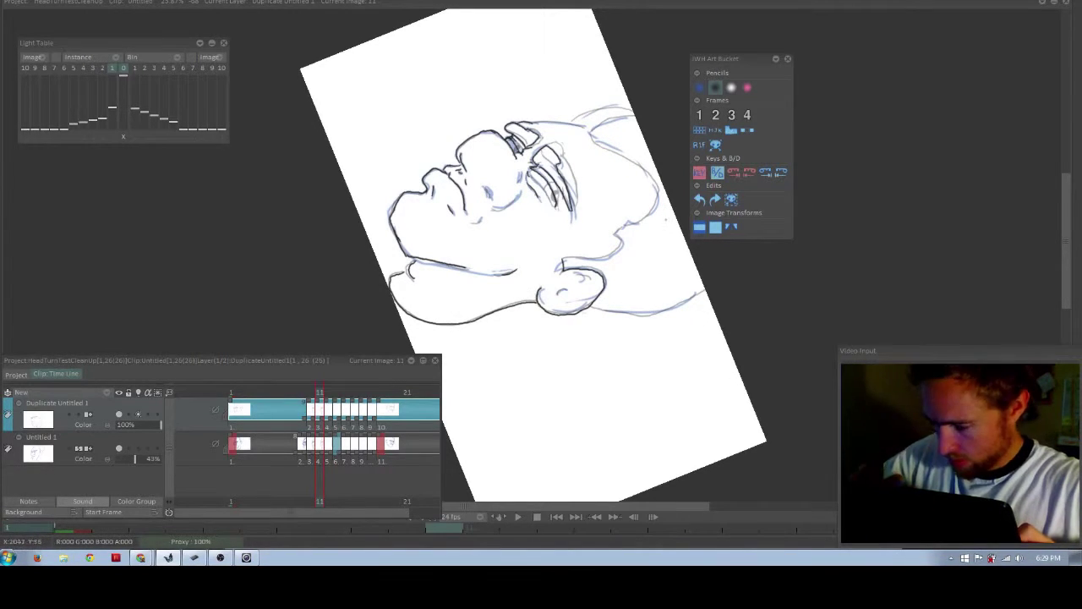
mouse_move(553, 371)
left_mouse_down()
mouse_move(634, 300)
mouse_move(625, 207)
left_mouse_up()
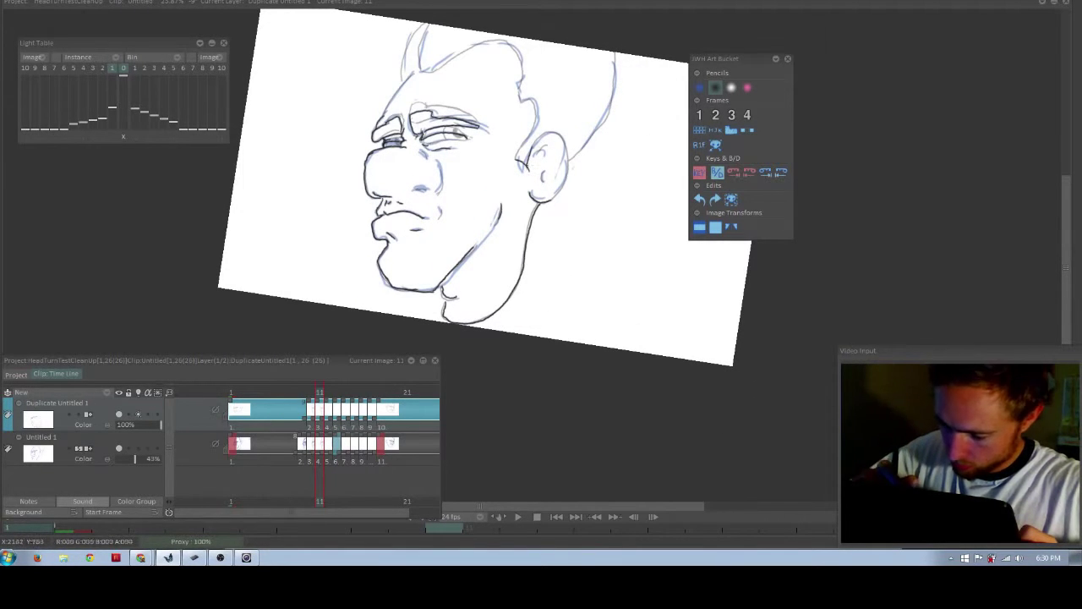
mouse_move(531, 149)
left_mouse_down()
mouse_move(549, 133)
mouse_move(564, 180)
left_mouse_up()
key("ctrl+z")
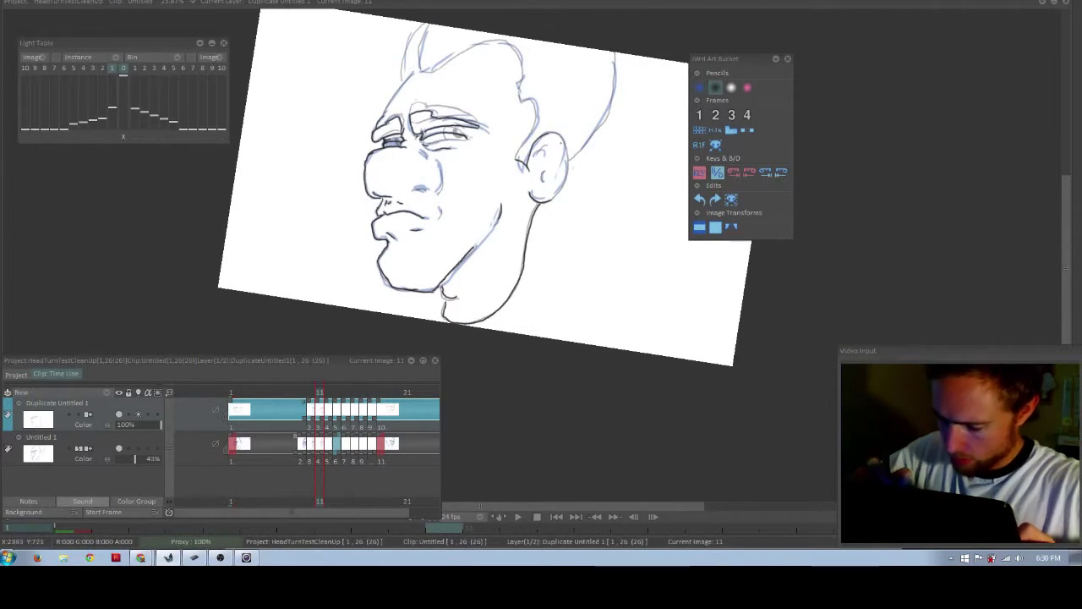
left_click_drag(566, 144, 565, 181)
left_click_drag(558, 191, 557, 195)
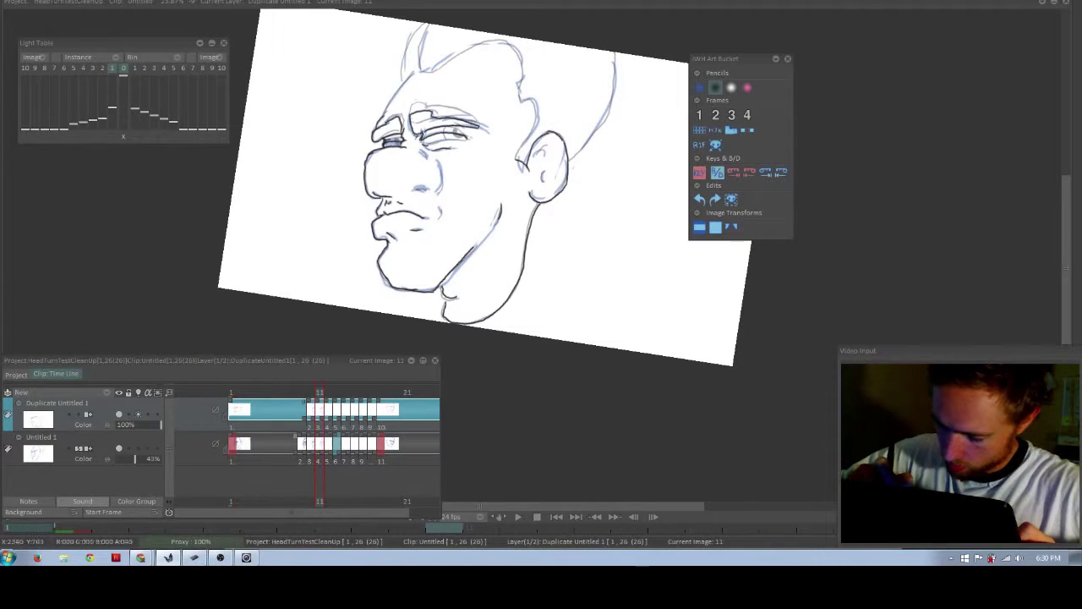
Ink the forehead, the hairline with its front tuft and the back of the head on image 11.
mouse_move(425, 69)
left_mouse_down()
mouse_move(521, 54)
mouse_move(529, 161)
mouse_move(382, 115)
left_mouse_up()
left_click_drag(422, 26, 402, 80)
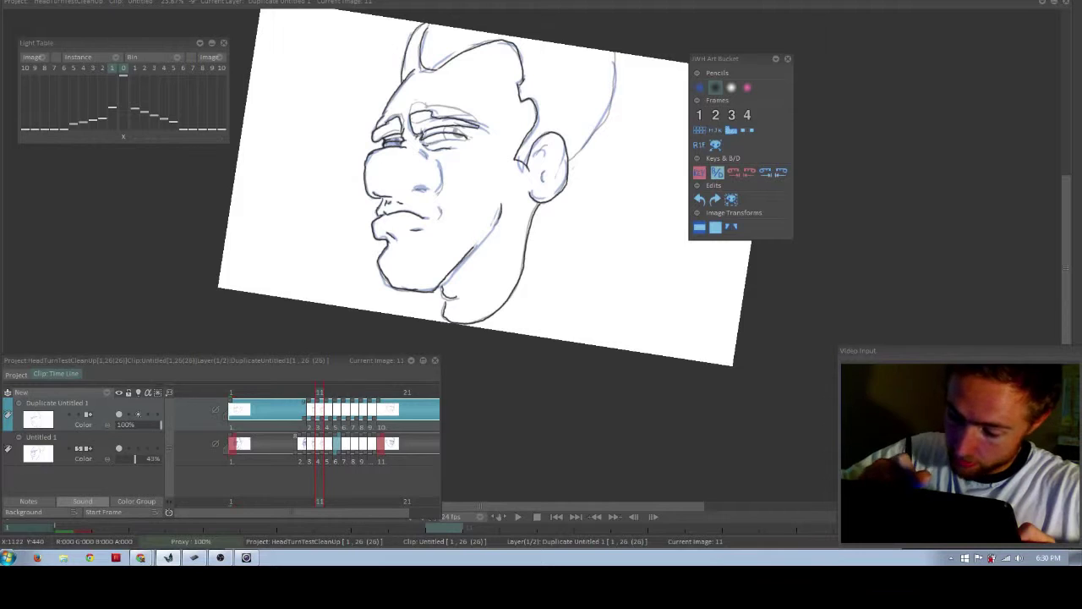
left_click_drag(601, 127, 573, 158)
left_click_drag(614, 52, 591, 136)
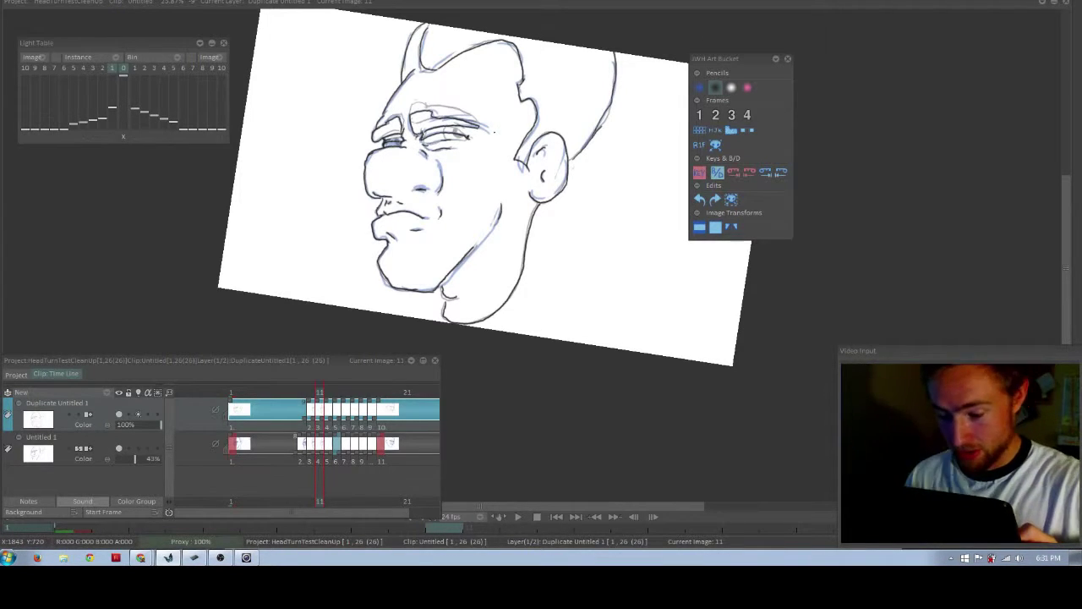
Advance to image 12 and ink the hairline and the back of the head over the rough.
key("Right")
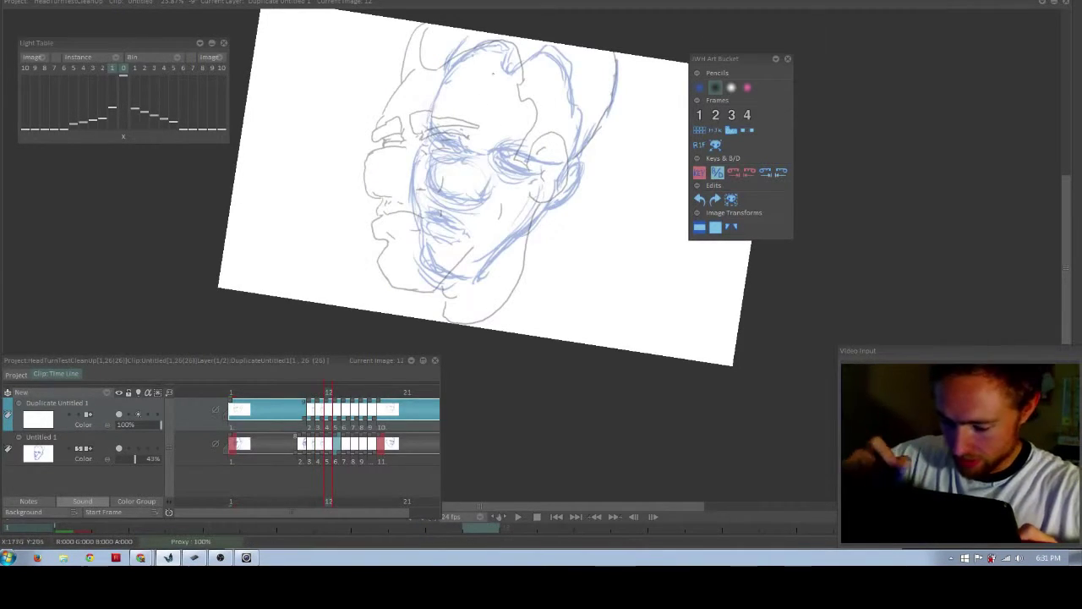
mouse_move(450, 68)
left_mouse_down()
mouse_move(478, 41)
mouse_move(449, 66)
mouse_move(494, 44)
mouse_move(511, 72)
mouse_move(553, 56)
mouse_move(572, 103)
left_mouse_up()
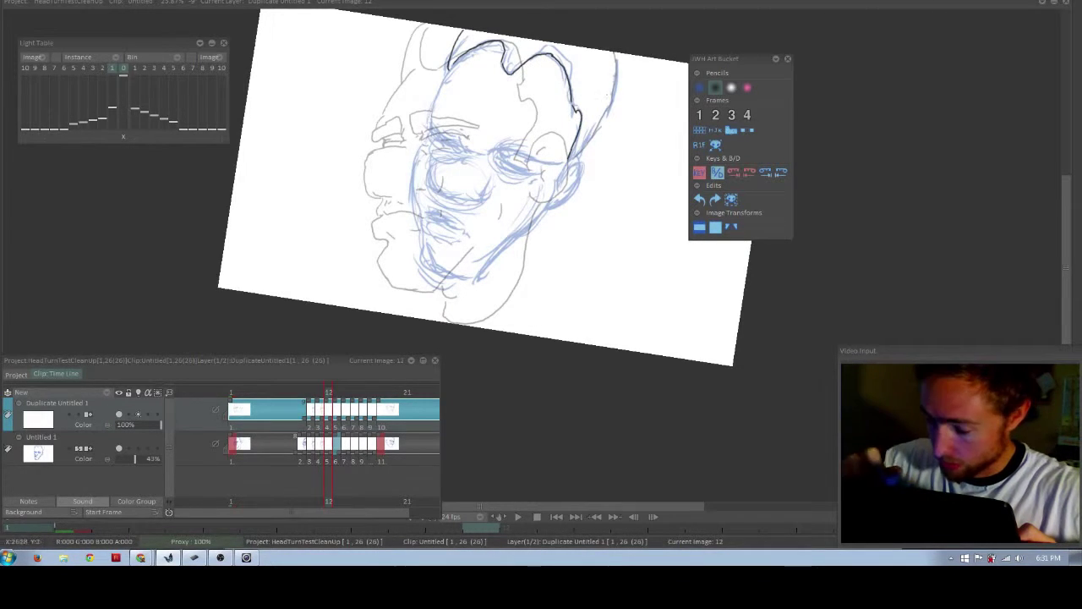
left_click_drag(575, 157, 617, 53)
Ink the side of the forehead, both eyebrows and the nose on image 12, undoing the misplaced cheek stroke.
mouse_move(457, 65)
left_mouse_down()
mouse_move(430, 127)
mouse_move(453, 137)
left_mouse_up()
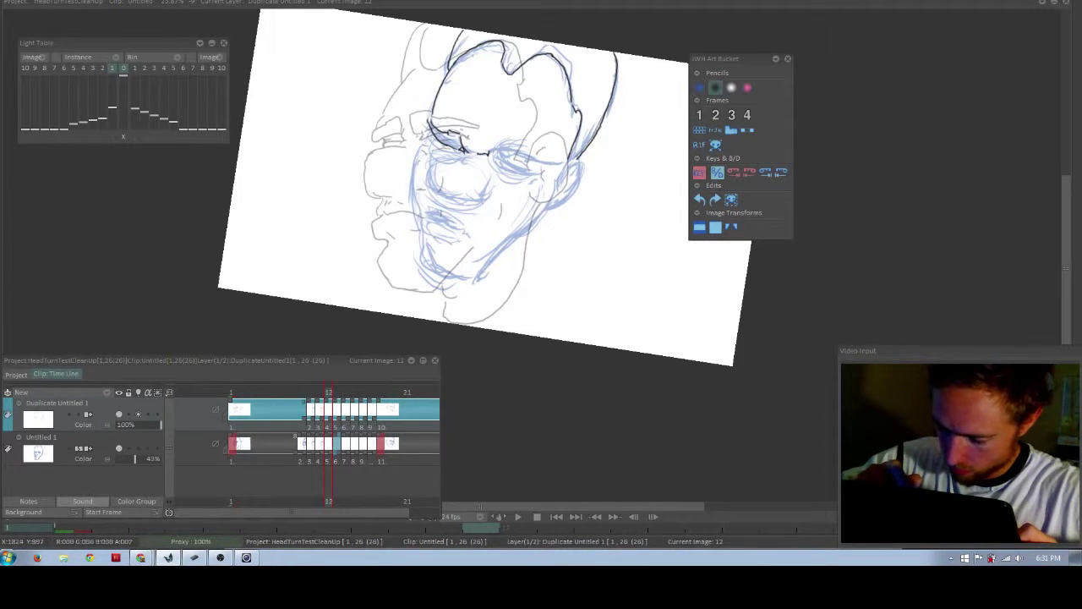
mouse_move(493, 144)
left_mouse_down()
mouse_move(490, 156)
mouse_move(553, 163)
left_mouse_up()
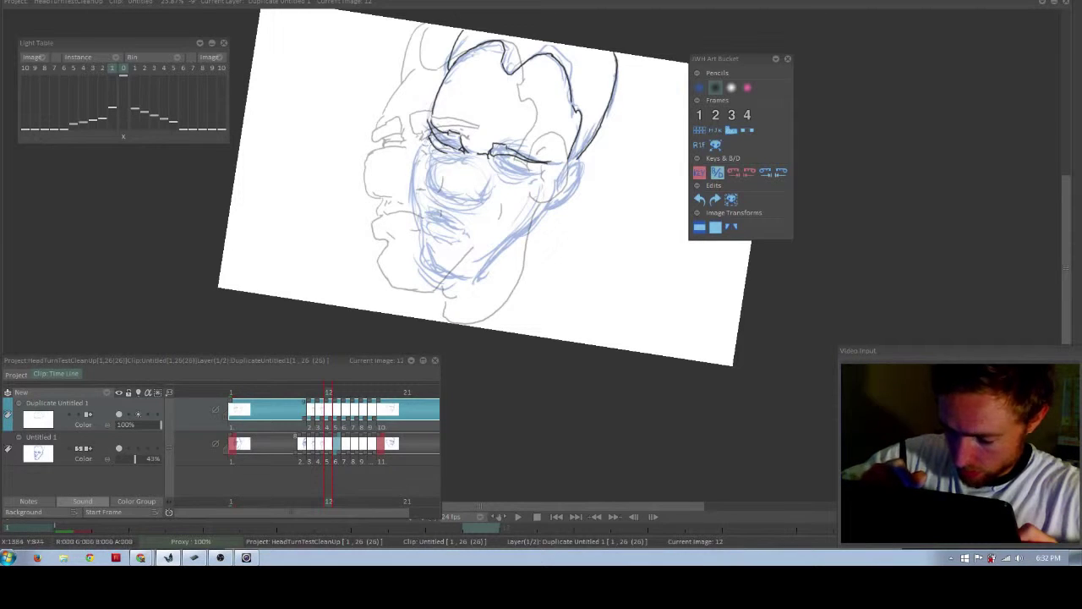
left_click_drag(460, 158, 429, 193)
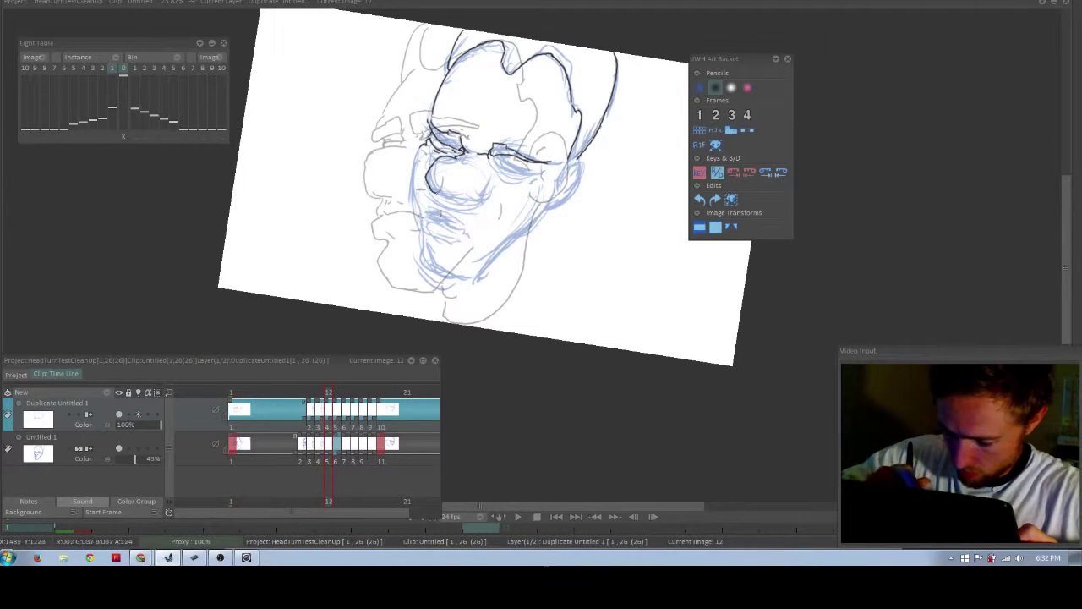
left_click_drag(424, 145, 421, 214)
key("ctrl+z")
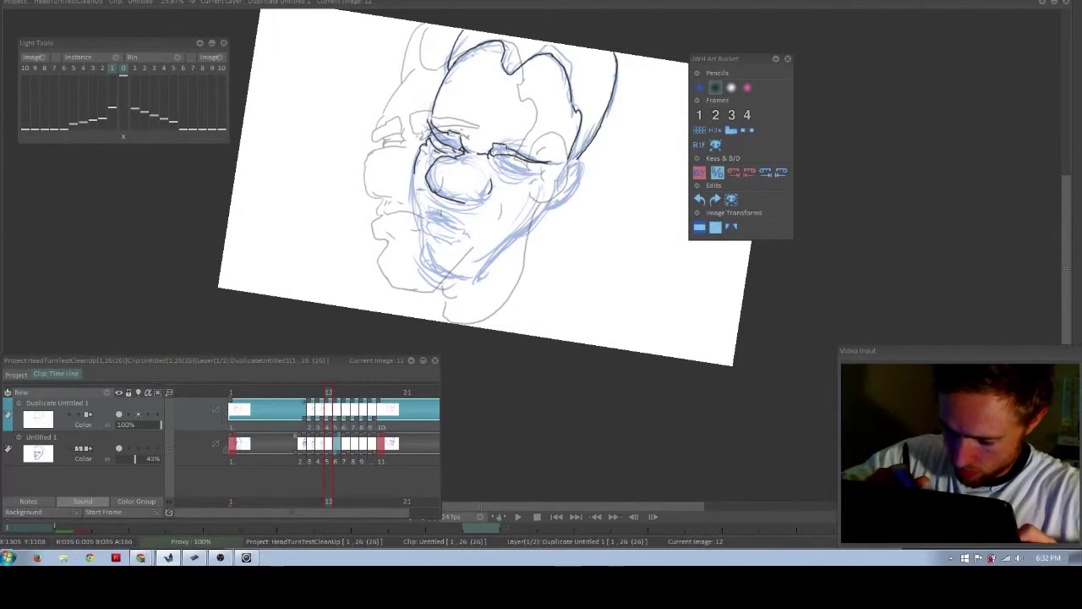
Ink the far cheek contour down to the chin, plus the mouth, on image 12 with the dark pencil.
left_click_drag(426, 145, 423, 243)
left_click(731, 88)
left_click(700, 88)
left_click(715, 88)
mouse_move(418, 201)
left_mouse_down()
mouse_move(423, 243)
mouse_move(460, 230)
left_mouse_up()
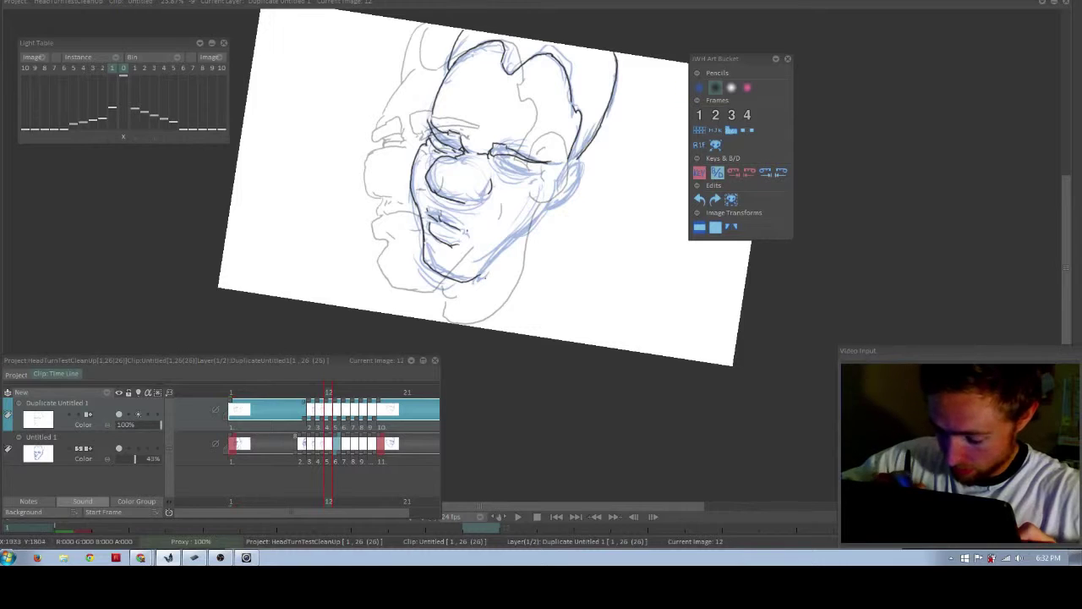
Ink the near jawline up to the ear and start the near eye on image 12, undoing the stray stroke.
mouse_move(478, 276)
left_mouse_down()
mouse_move(544, 211)
mouse_move(577, 159)
mouse_move(582, 174)
left_mouse_up()
key("ctrl+z")
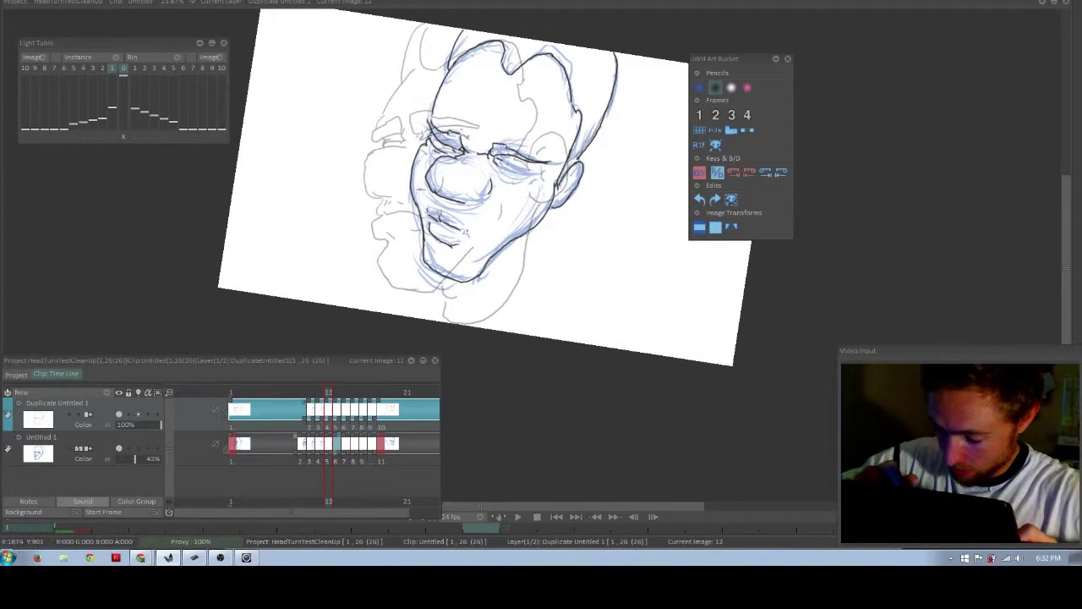
left_click_drag(504, 161, 525, 176)
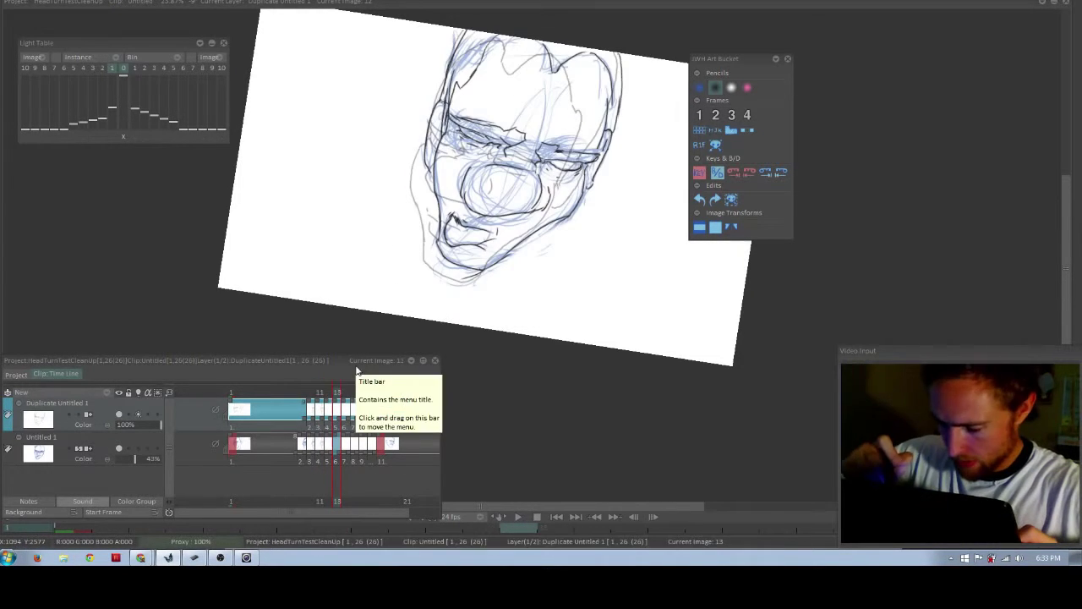
Go to image 14 and ink the hair, the near ear and the far side of the head.
left_click(330, 393)
left_click_drag(331, 394, 345, 393)
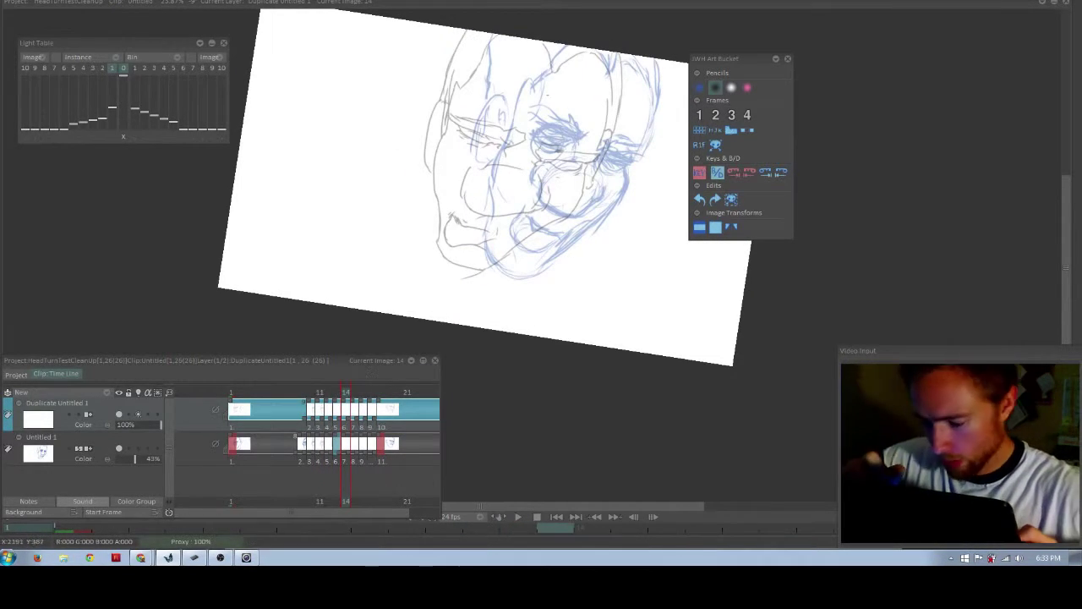
mouse_move(489, 49)
left_mouse_down()
mouse_move(487, 95)
mouse_move(502, 118)
mouse_move(478, 132)
mouse_move(490, 127)
mouse_move(495, 178)
left_mouse_up()
left_click_drag(531, 81, 501, 165)
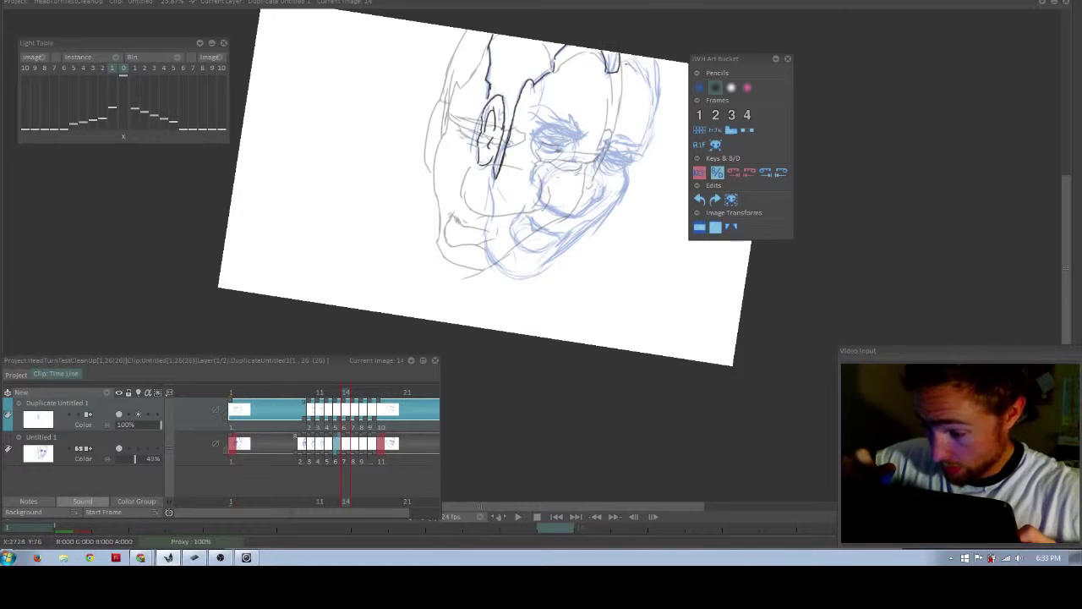
mouse_move(625, 65)
left_mouse_down()
mouse_move(639, 59)
mouse_move(656, 146)
left_mouse_up()
Ink the eyebrows, the nose bridge and the nose outline with its nostrils on image 14.
mouse_move(577, 122)
left_mouse_down()
mouse_move(585, 133)
mouse_move(560, 121)
mouse_move(572, 124)
left_mouse_up()
left_click_drag(541, 117, 603, 156)
left_click_drag(567, 159, 575, 162)
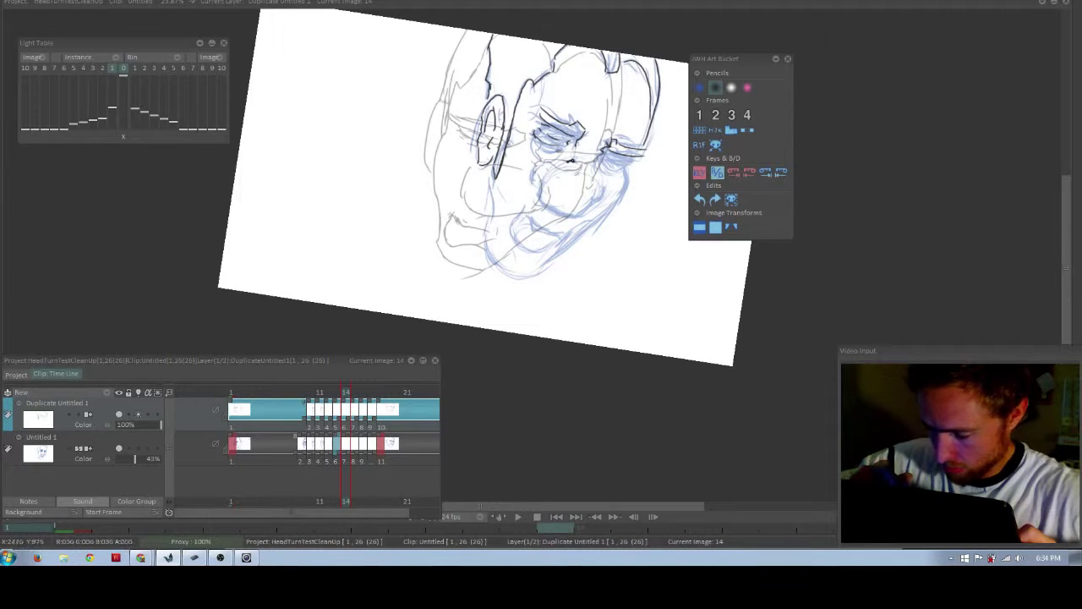
left_click_drag(571, 216, 595, 191)
left_click_drag(588, 205, 605, 188)
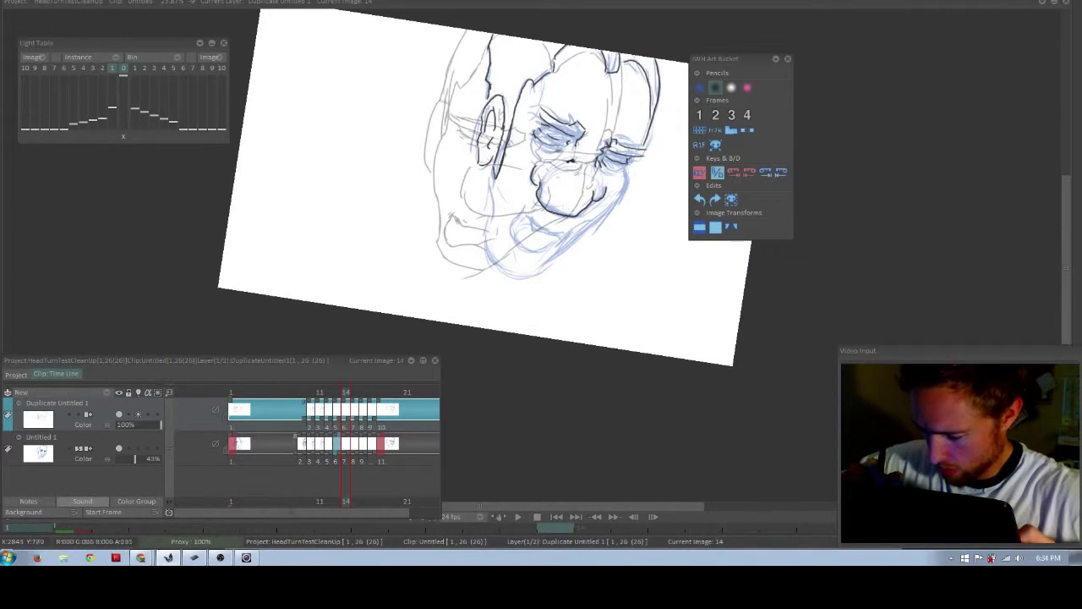
Ink the far eye beneath its eyebrow on image 14 and clean up the strokes at its outer corner.
left_click(702, 89)
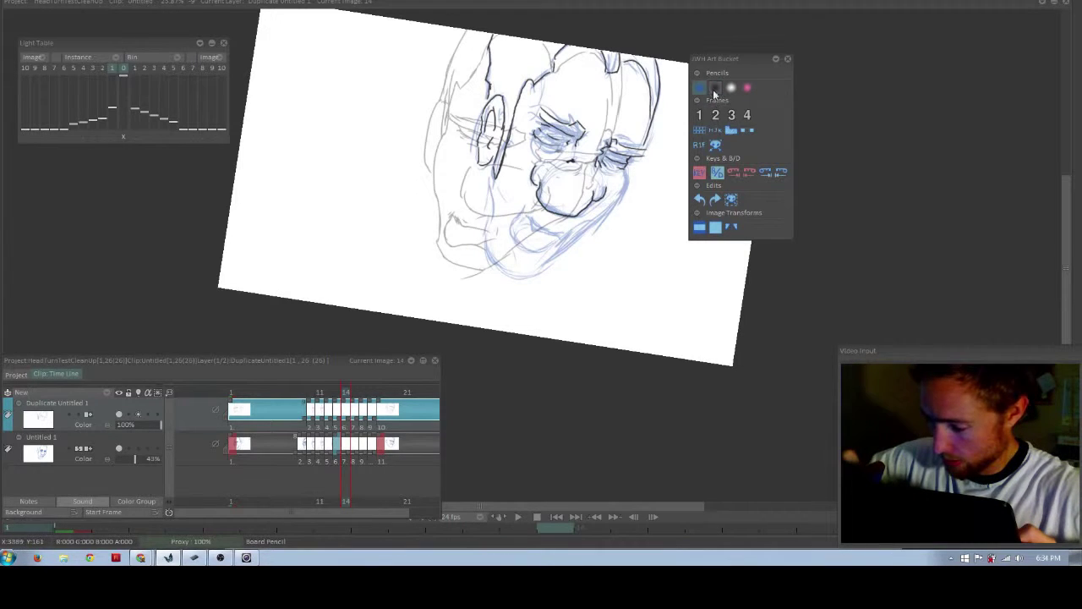
left_click(715, 89)
left_click(747, 88)
left_click(715, 88)
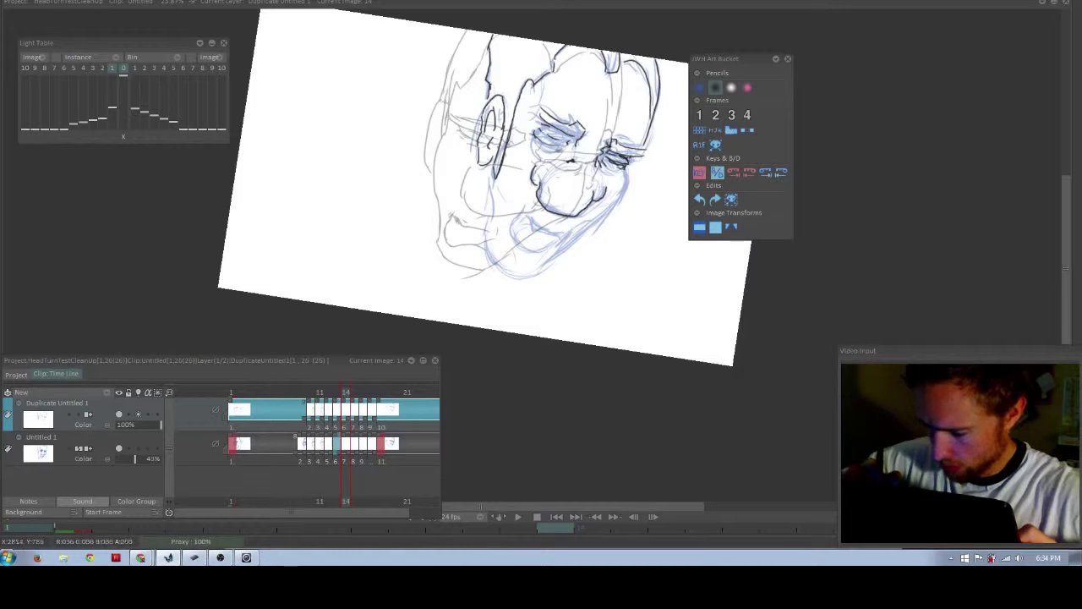
left_click(731, 88)
mouse_move(628, 161)
left_mouse_down()
mouse_move(642, 156)
mouse_move(612, 156)
mouse_move(617, 165)
mouse_move(621, 139)
mouse_move(640, 158)
left_mouse_up()
left_click(716, 88)
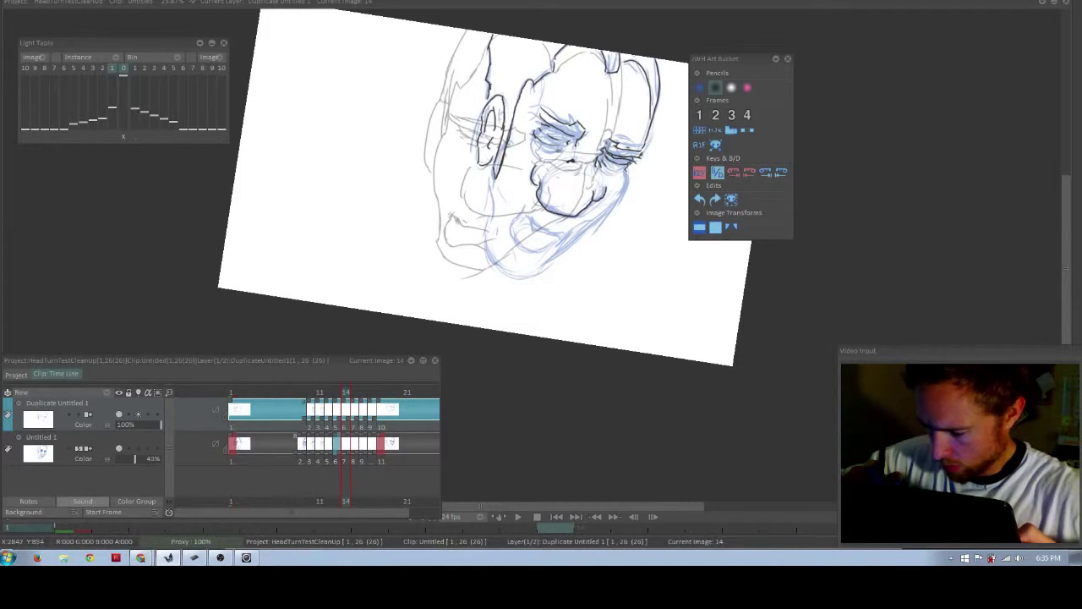
Ink the mouth and the face contour from the far cheek around the chin to the near jaw on image 14.
left_click_drag(513, 210, 556, 248)
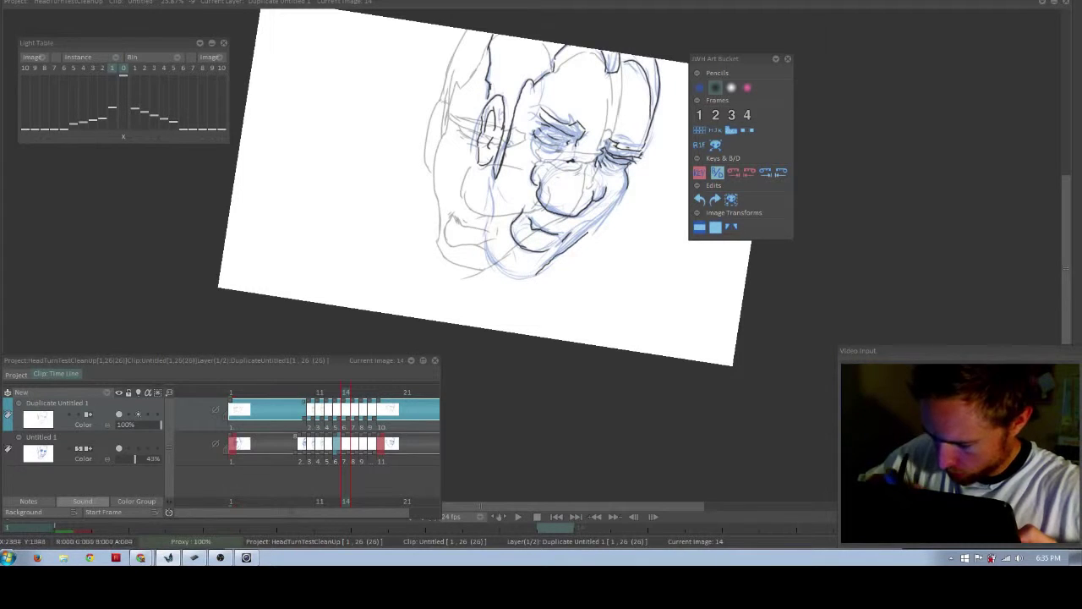
left_click_drag(629, 190, 538, 275)
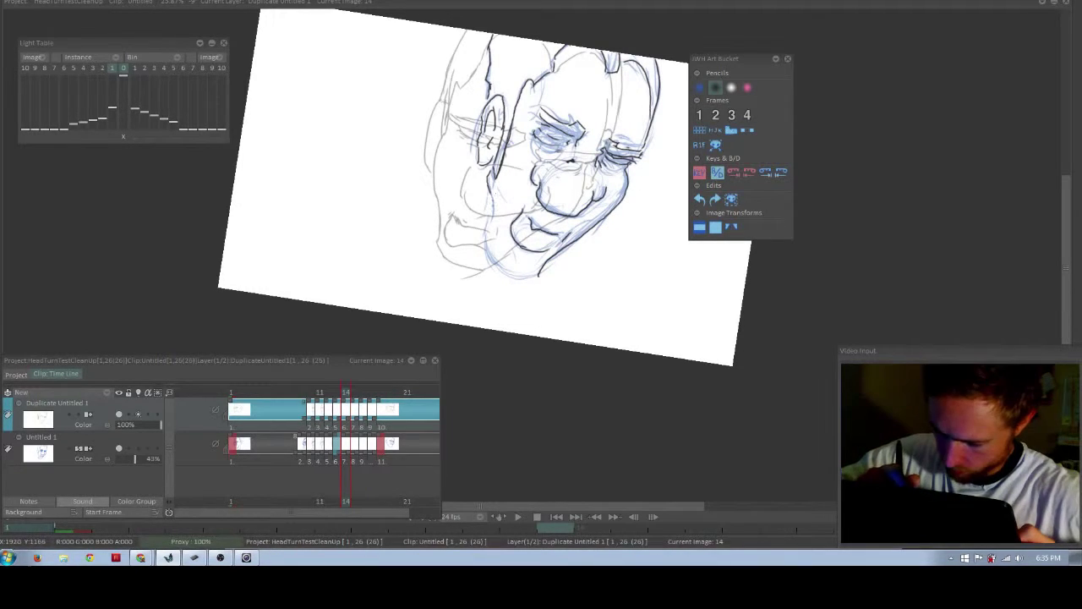
left_click_drag(494, 192, 487, 257)
mouse_move(491, 215)
left_mouse_down()
mouse_move(495, 268)
mouse_move(541, 276)
mouse_move(574, 261)
mouse_move(581, 416)
mouse_move(607, 408)
left_mouse_up()
key("ctrl+z")
key("ctrl+z")
left_click_drag(575, 261, 466, 160)
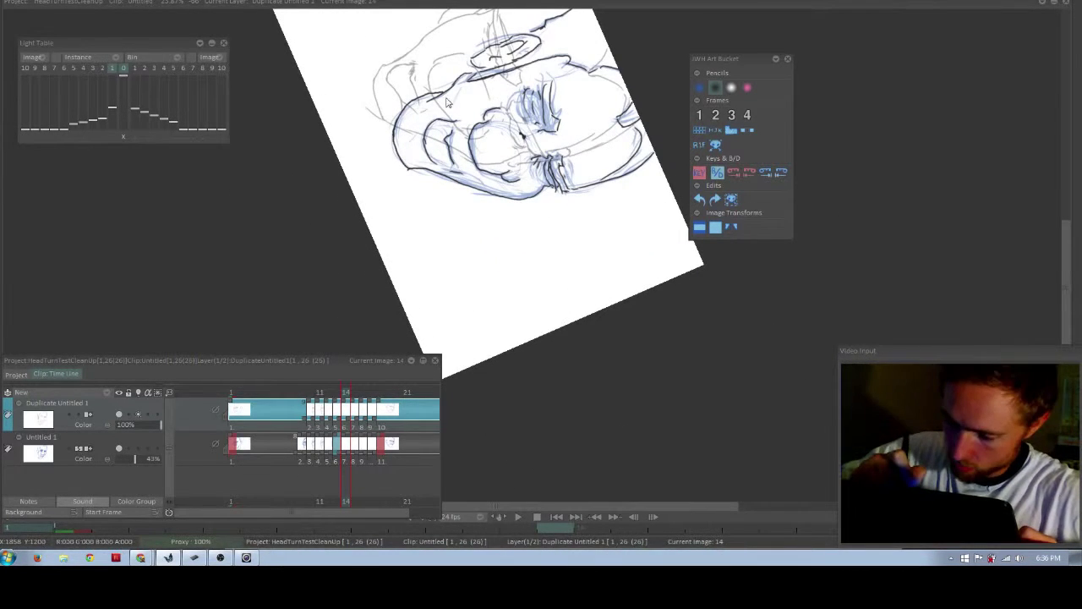
left_click_drag(396, 127, 443, 93)
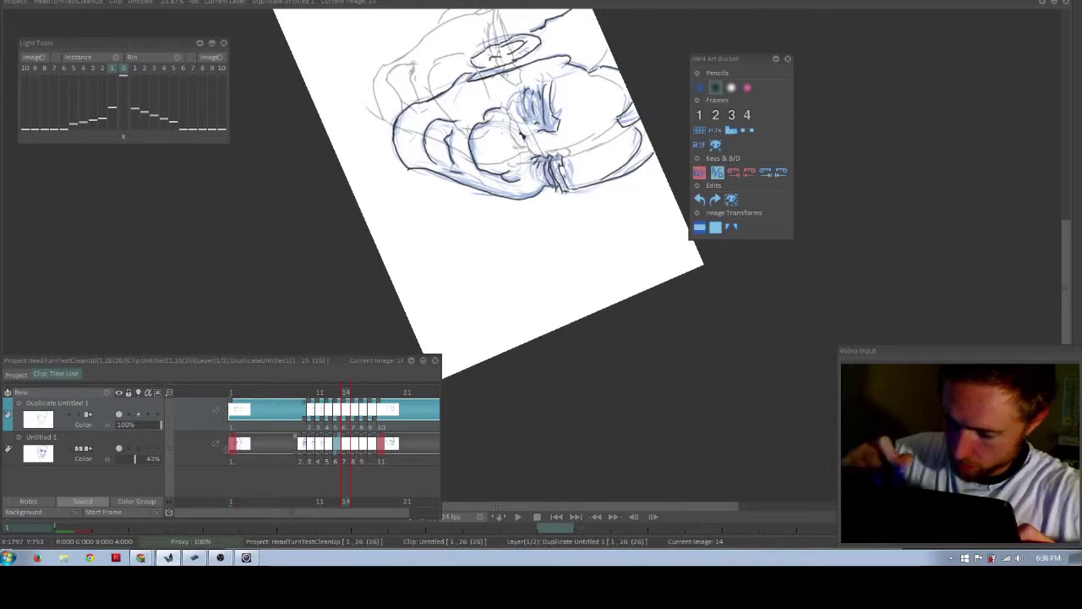
Straighten the canvas, advance to image 15 and ink the hair edge above the ear with the dark pencil.
left_click(749, 89)
key("shift+space")
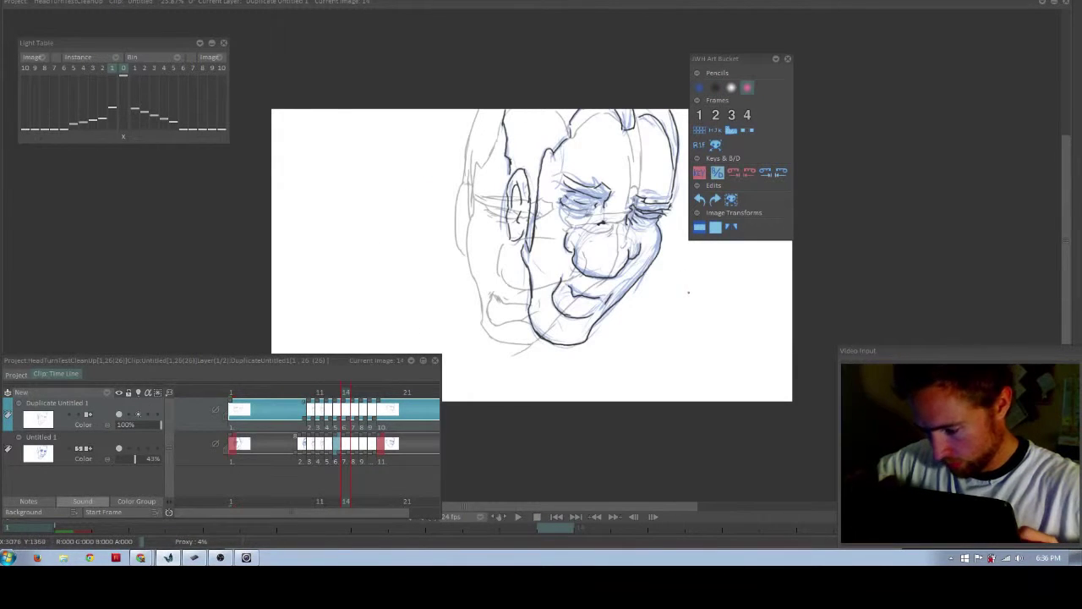
key("Right")
mouse_move(505, 114)
left_mouse_down()
mouse_move(329, 67)
mouse_move(329, 77)
mouse_move(328, 65)
left_mouse_up()
left_click(717, 89)
left_click(731, 88)
key("2")
left_click_drag(325, 106, 330, 126)
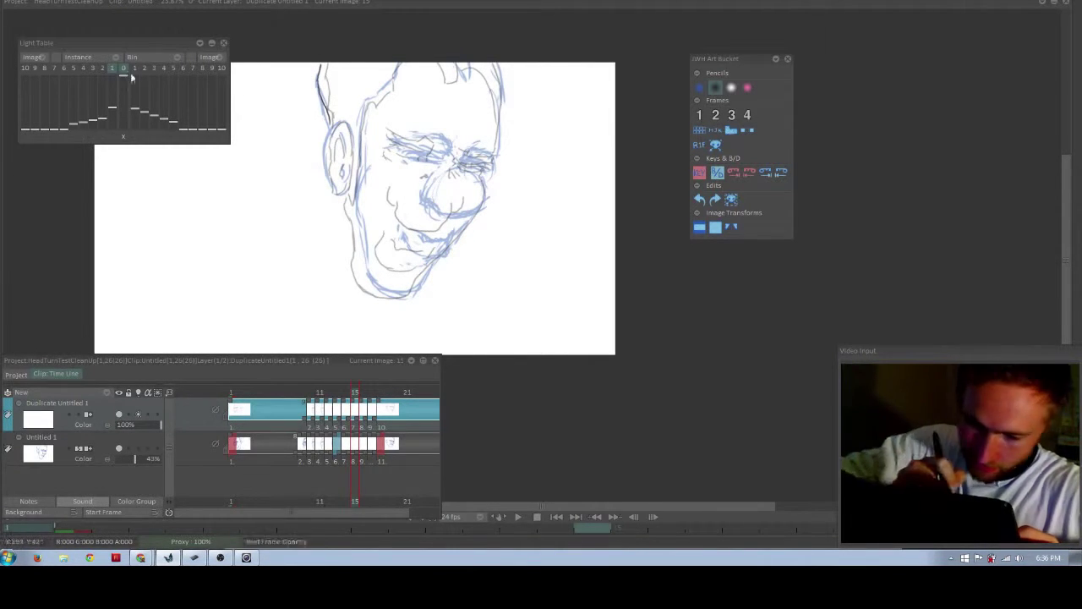
Move to image 16 and ink the back of the hair, the ear outline and the sideburn.
mouse_move(362, 392)
left_mouse_down()
mouse_move(377, 389)
mouse_move(363, 390)
left_mouse_up()
key("Right")
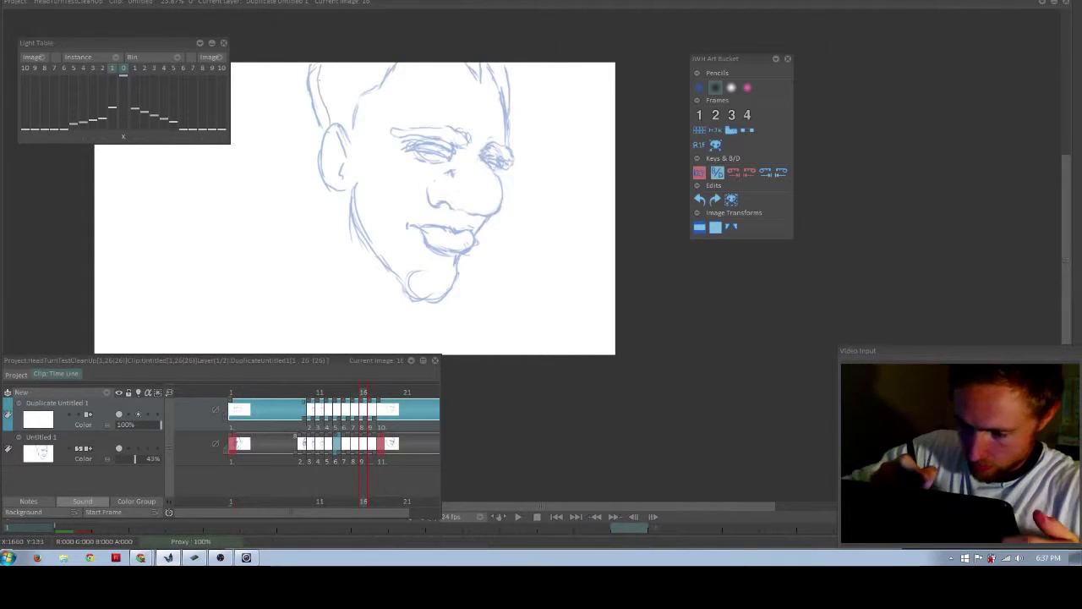
mouse_move(310, 62)
left_mouse_down()
mouse_move(323, 135)
mouse_move(346, 157)
mouse_move(321, 157)
mouse_move(343, 192)
left_mouse_up()
mouse_move(364, 102)
left_mouse_down()
mouse_move(365, 183)
mouse_move(355, 188)
left_mouse_up()
left_click_drag(355, 119, 352, 172)
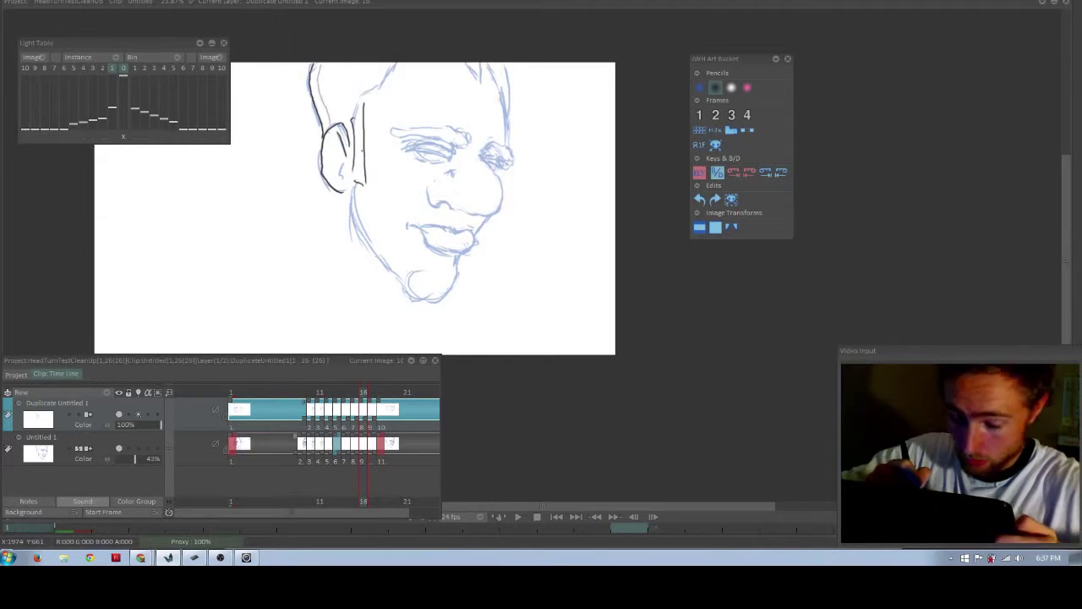
Ink the sideburn's front edge up to the hairline and the jaw and chin contour on image 16.
left_click_drag(355, 132, 350, 178)
left_click_drag(364, 105, 394, 65)
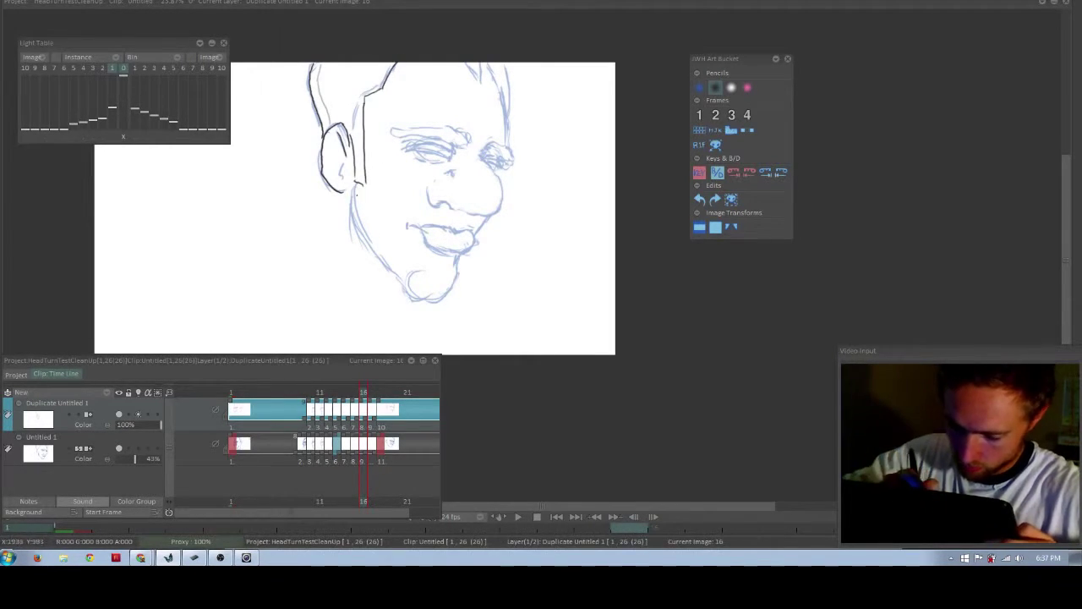
left_click_drag(350, 196, 409, 291)
mouse_move(353, 220)
left_mouse_down()
mouse_move(409, 289)
mouse_move(460, 257)
left_mouse_up()
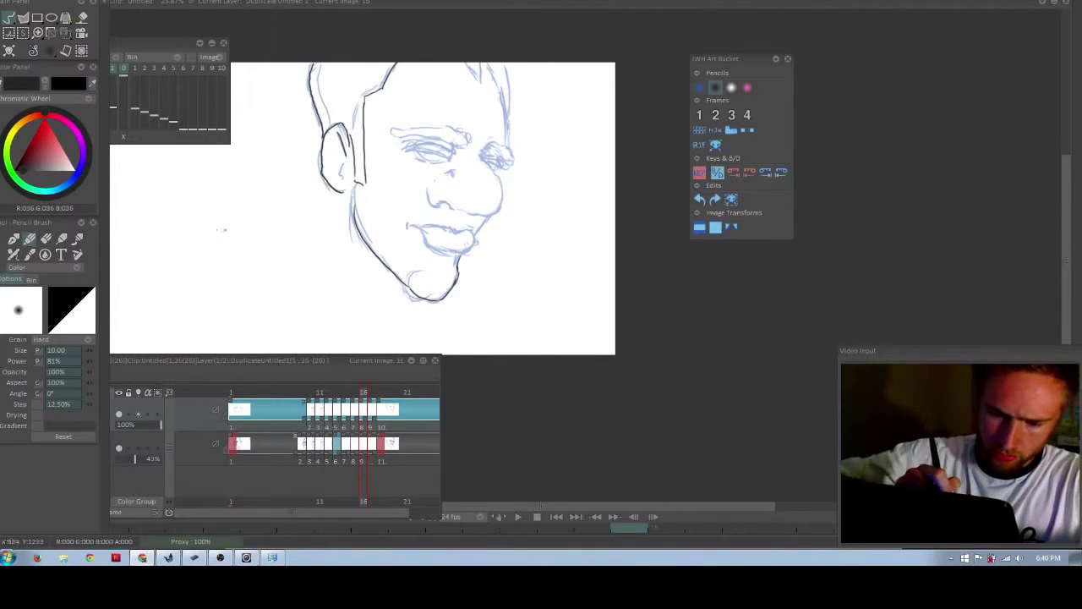
Ink the front hair tuft and the far edge of the forehead on image 16, redoing the stray strokes.
left_click(107, 6)
left_click_drag(519, 258, 593, 289)
left_click(107, 4)
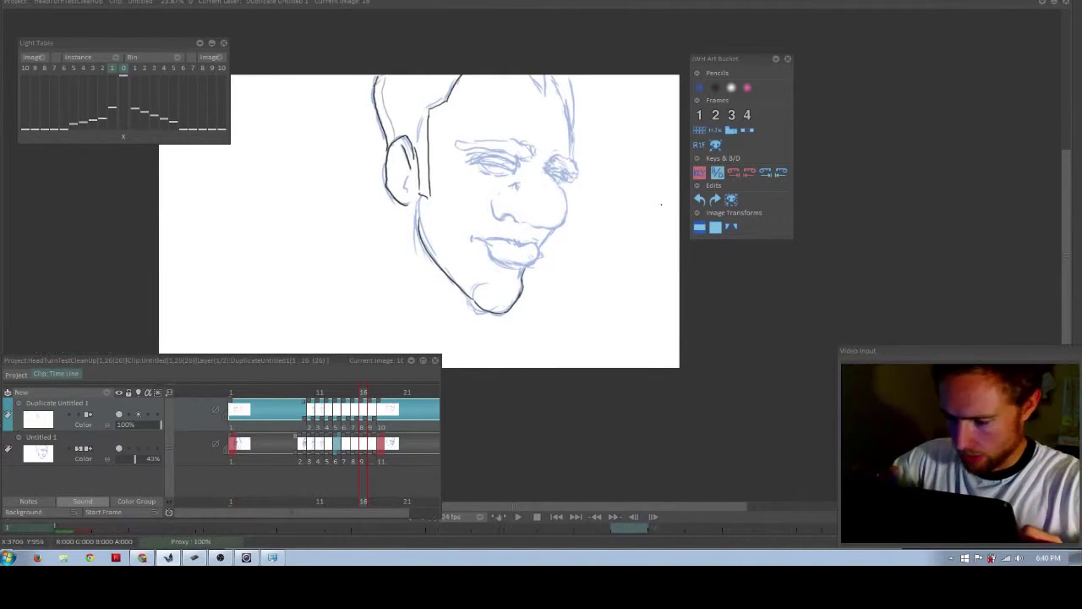
mouse_move(534, 80)
left_mouse_down()
mouse_move(527, 40)
mouse_move(557, 91)
left_mouse_up()
left_click_drag(585, 54, 561, 94)
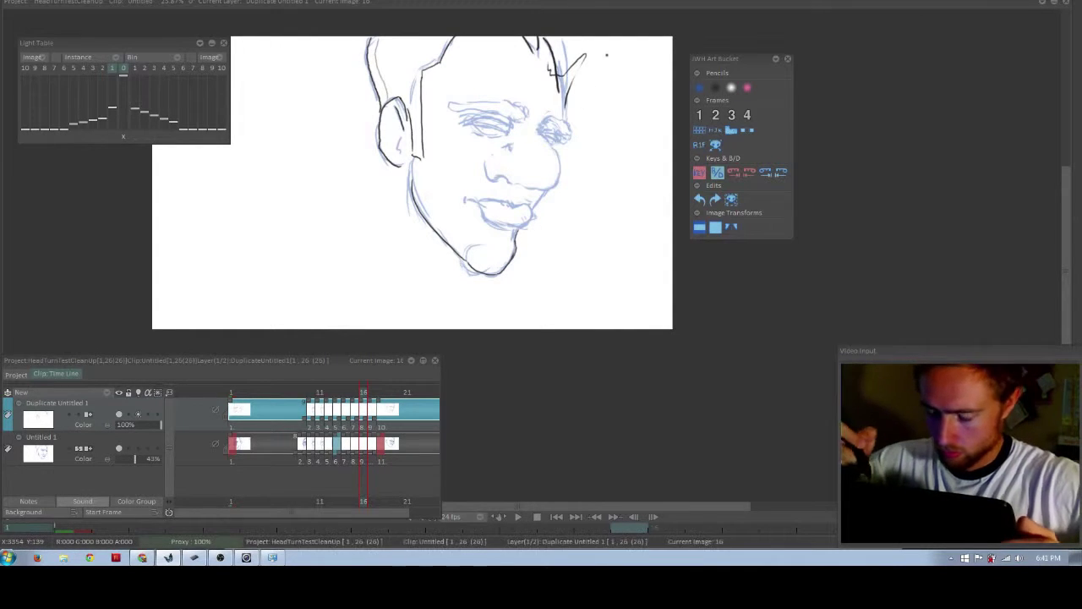
key("ctrl+z")
key("ctrl+z")
left_click_drag(545, 37, 563, 96)
Thicken the hairline and sideburn and outline the near eyebrow on image 16.
left_click_drag(454, 38, 422, 144)
left_click_drag(448, 101, 459, 110)
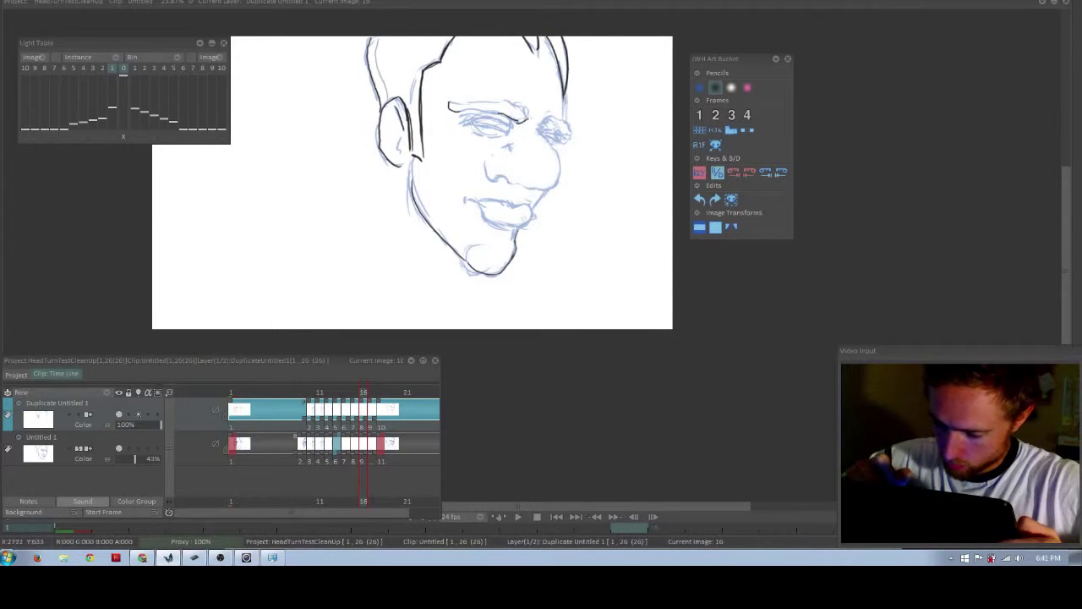
left_click_drag(450, 102, 507, 105)
key("ctrl+z")
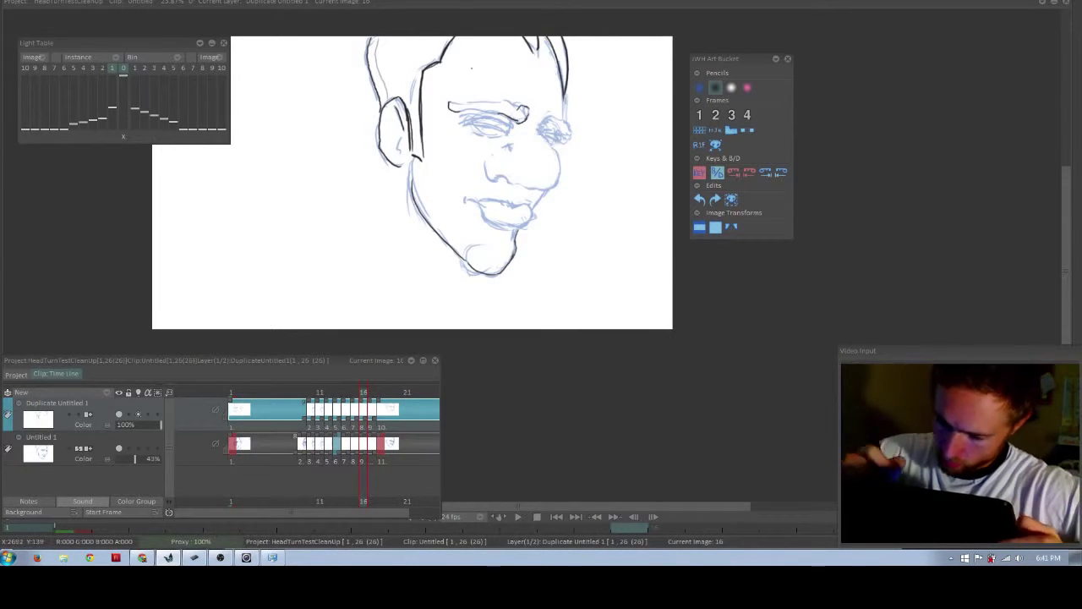
Rotate the canvas and ink the far eye and eyebrow and the nose contour on image 16.
left_click_drag(605, 163, 471, 157)
mouse_move(361, 285)
left_mouse_down()
mouse_move(411, 187)
mouse_move(422, 212)
mouse_move(437, 204)
left_mouse_up()
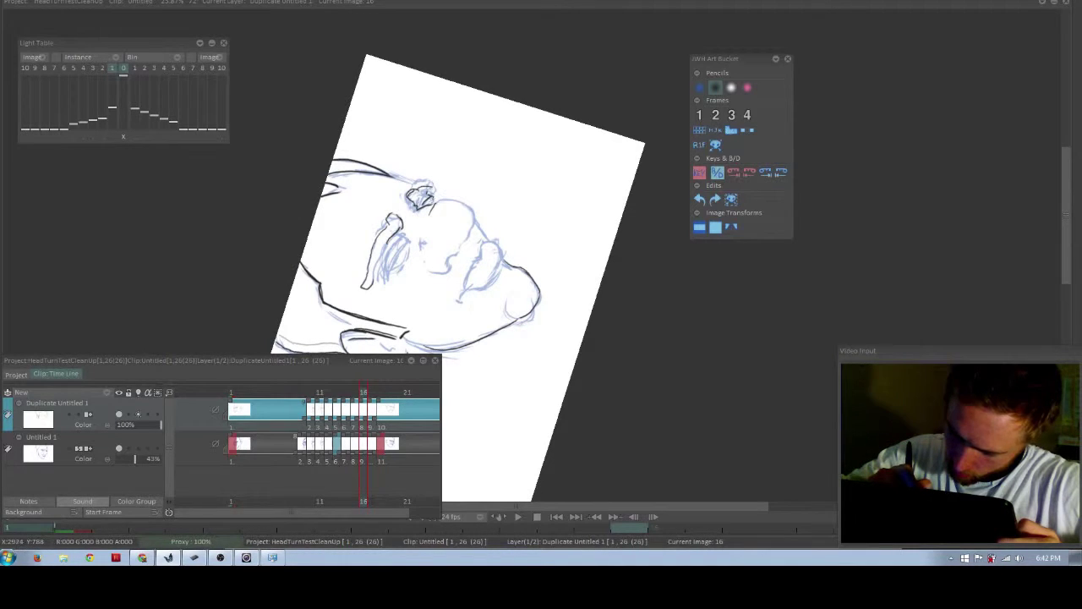
mouse_move(416, 198)
left_mouse_down()
mouse_move(423, 207)
mouse_move(429, 187)
left_mouse_up()
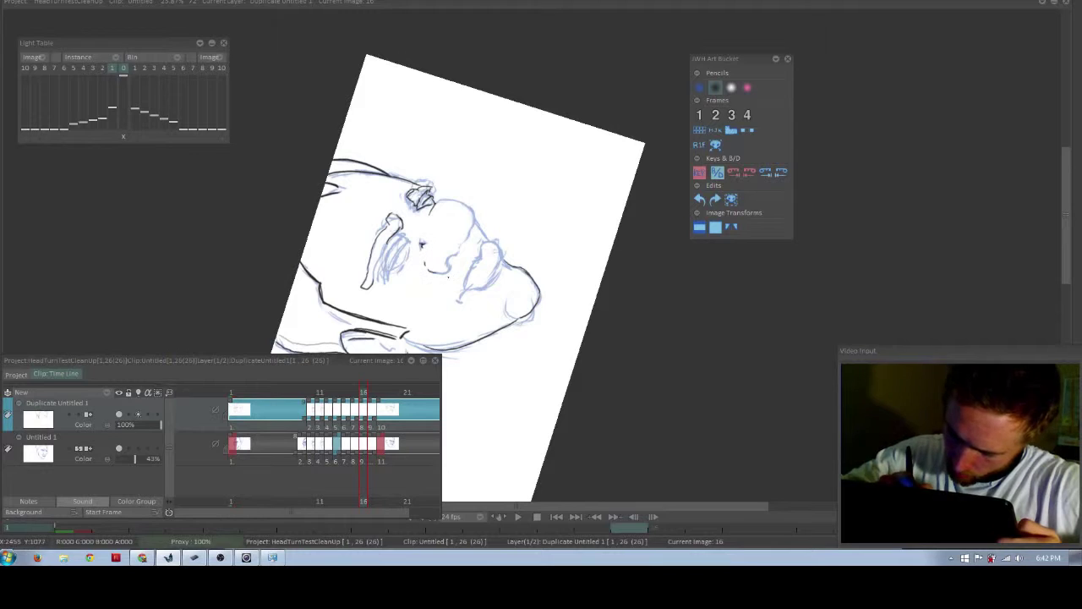
left_click_drag(477, 231, 431, 203)
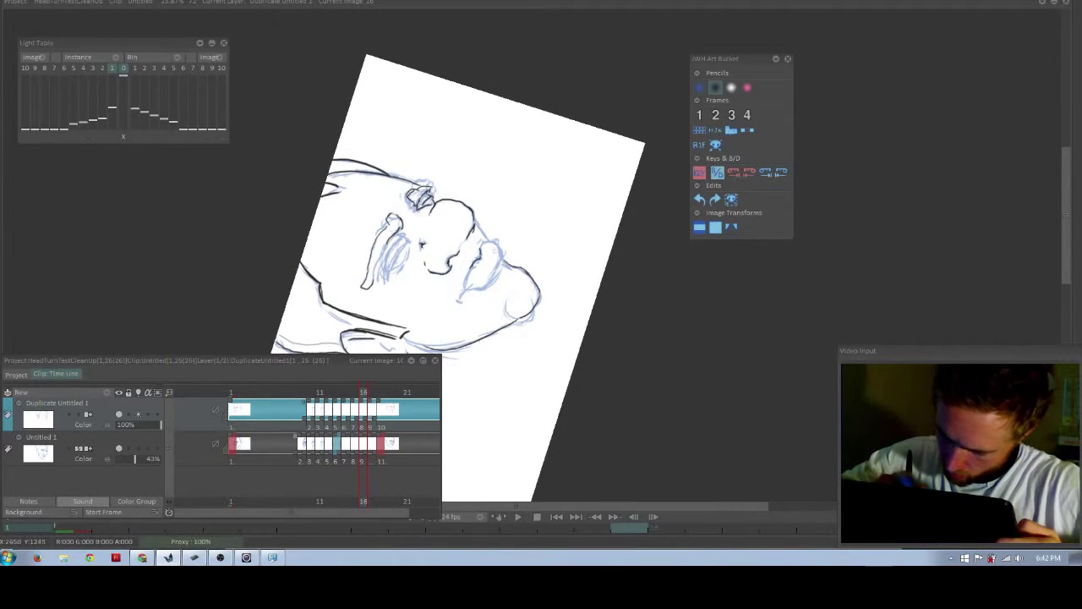
Ink the lips and the near eye's lid lines on image 16.
left_click_drag(473, 264, 466, 289)
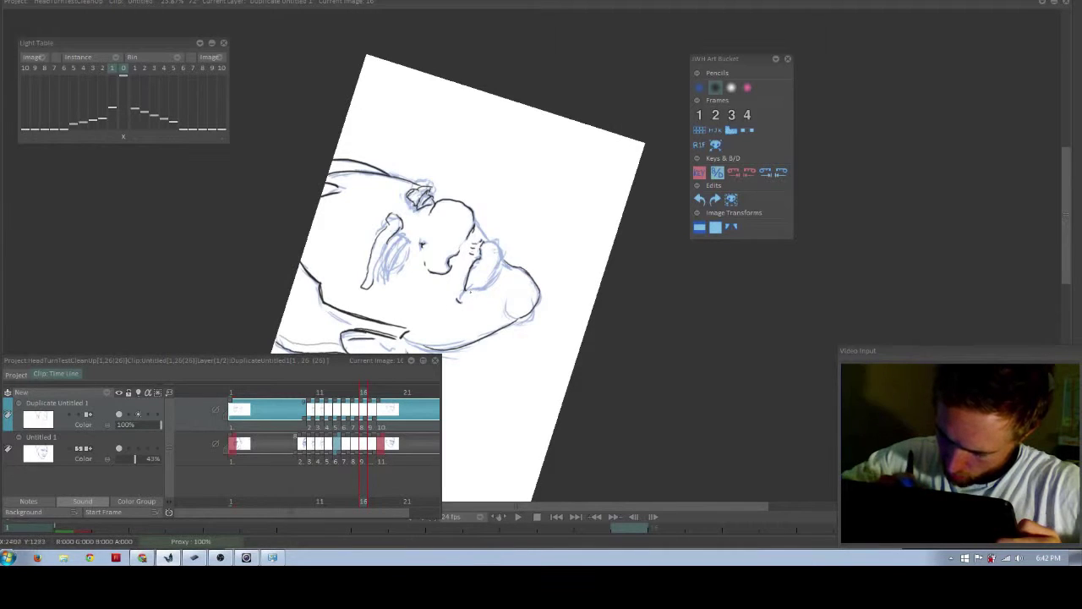
left_click_drag(485, 243, 502, 253)
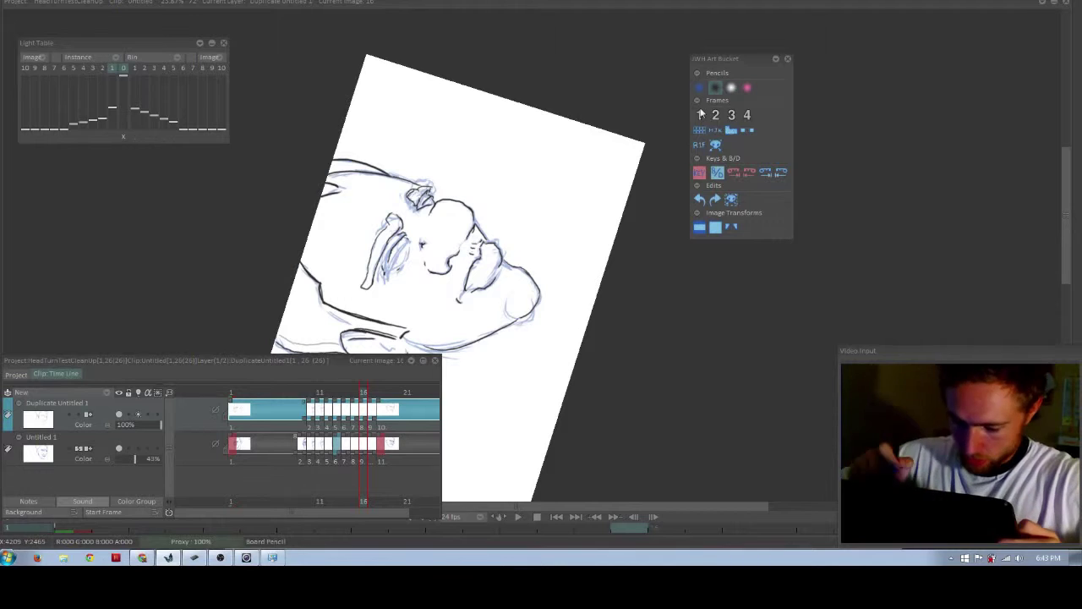
left_click_drag(517, 334, 547, 214)
left_click_drag(411, 224, 423, 228)
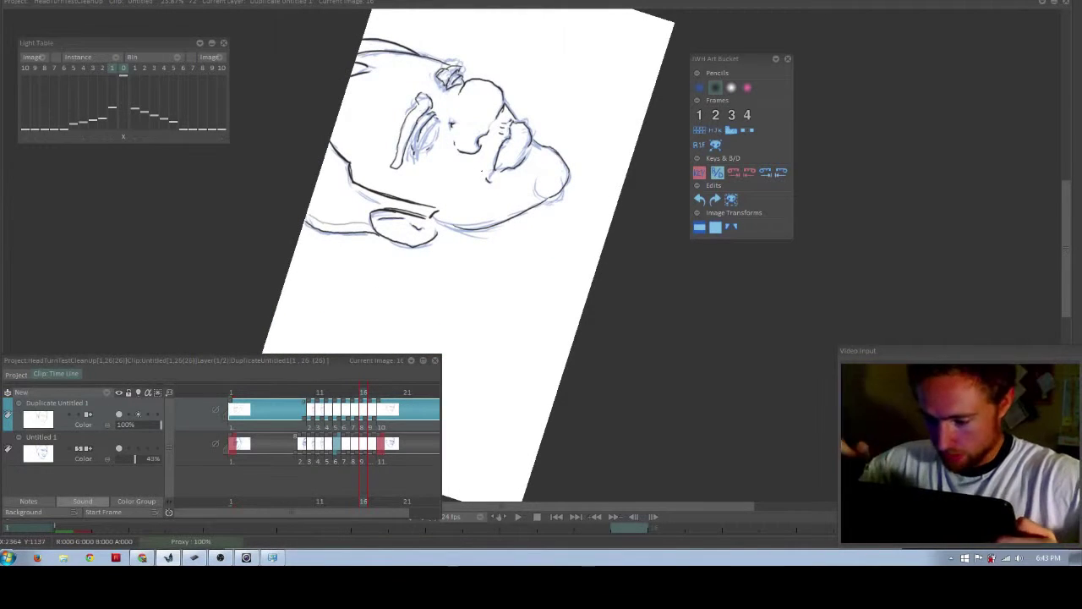
Straighten the canvas, go back to image 15 and enable the next frame on the light table.
key("n")
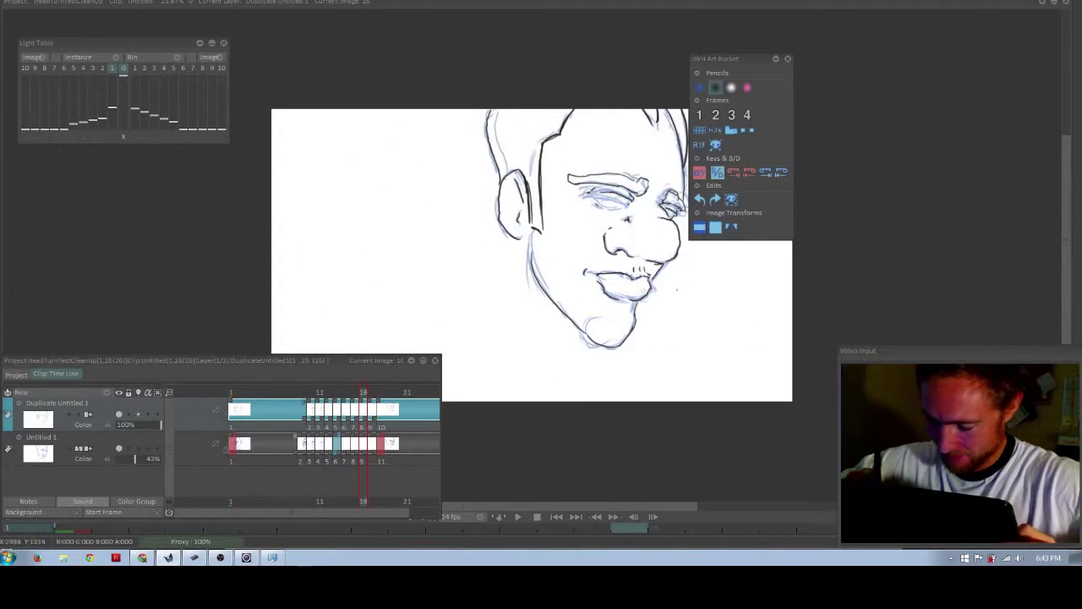
left_click_drag(684, 271, 601, 289)
left_click_drag(364, 393, 356, 394)
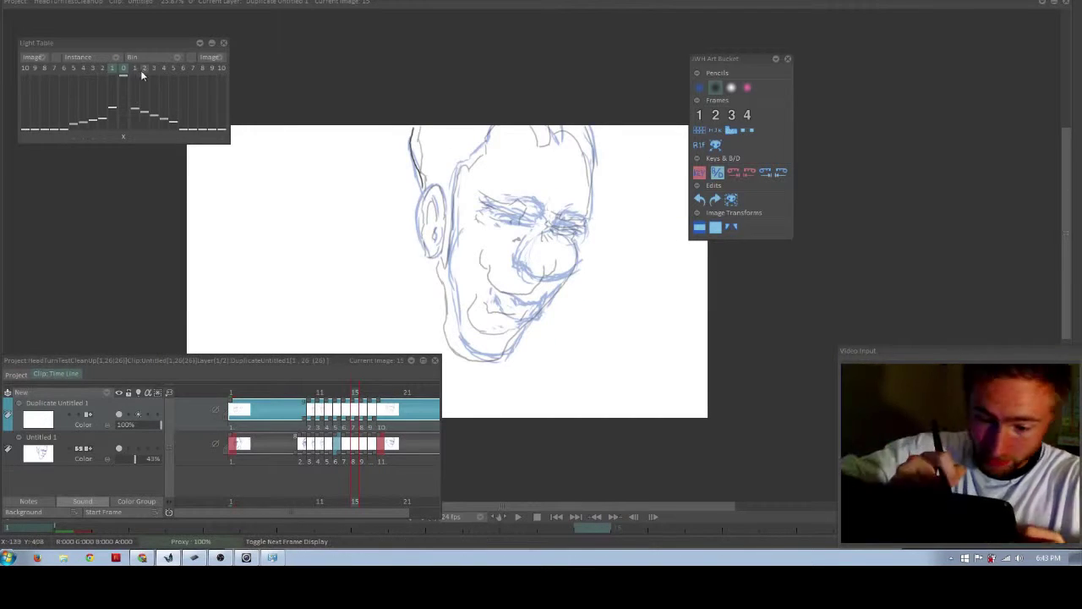
left_click_drag(113, 109, 173, 126)
mouse_move(557, 264)
left_mouse_down()
mouse_move(575, 203)
mouse_move(396, 129)
left_mouse_up()
key("n")
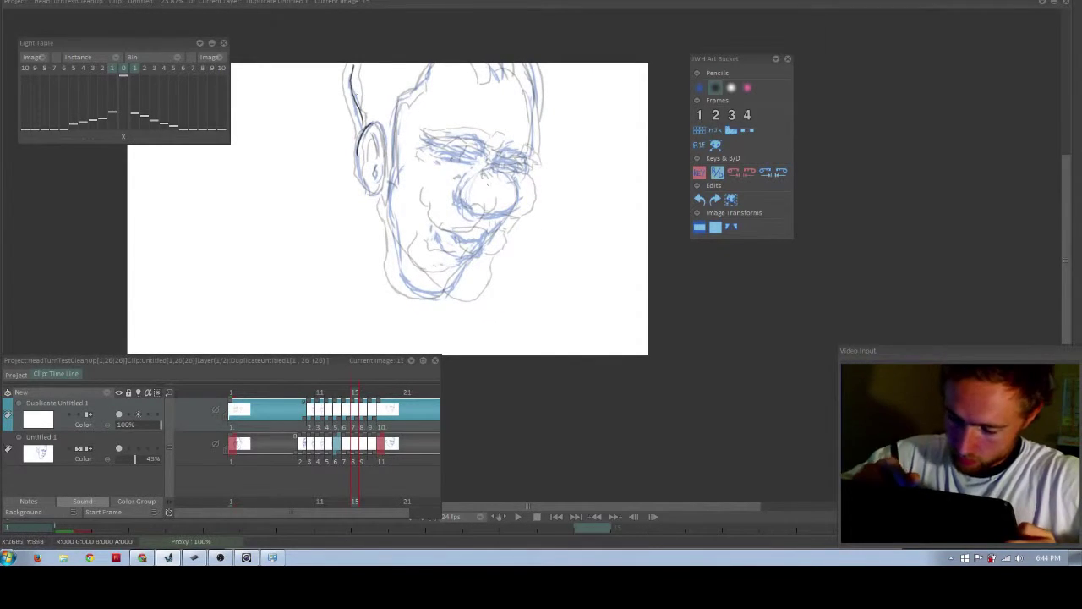
Ink the ear and the jaw line around the chin on image 15 with the canvas rotated, redoing uneven strokes.
mouse_move(425, 171)
left_mouse_down()
mouse_move(394, 266)
mouse_move(382, 186)
mouse_move(395, 233)
left_mouse_up()
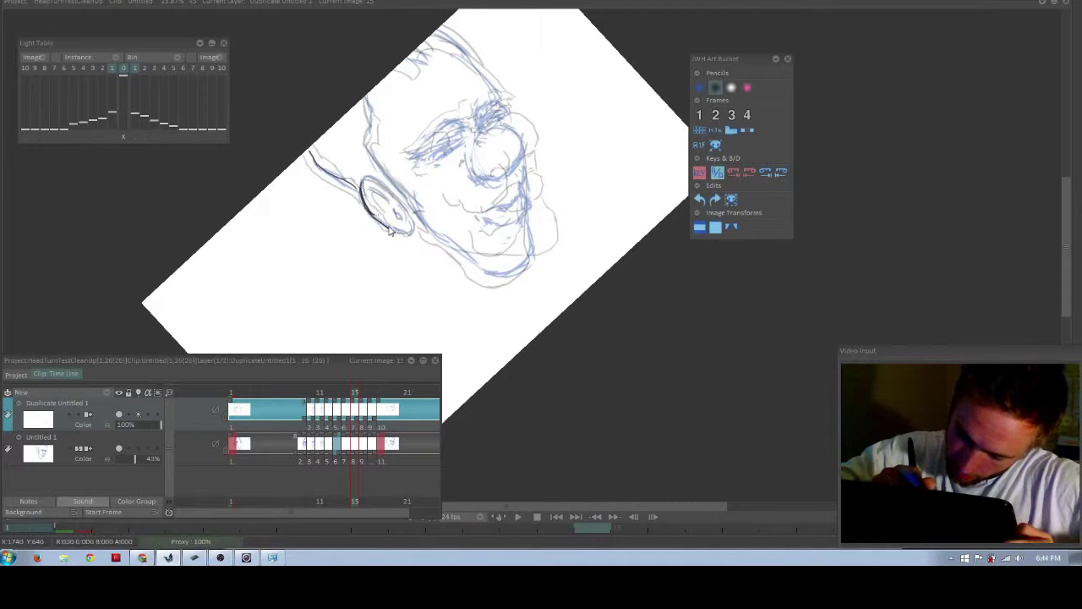
left_click_drag(362, 192, 404, 235)
mouse_move(367, 179)
left_mouse_down()
mouse_move(390, 188)
mouse_move(373, 203)
mouse_move(449, 249)
left_mouse_up()
key("ctrl+z")
left_click_drag(418, 211, 451, 246)
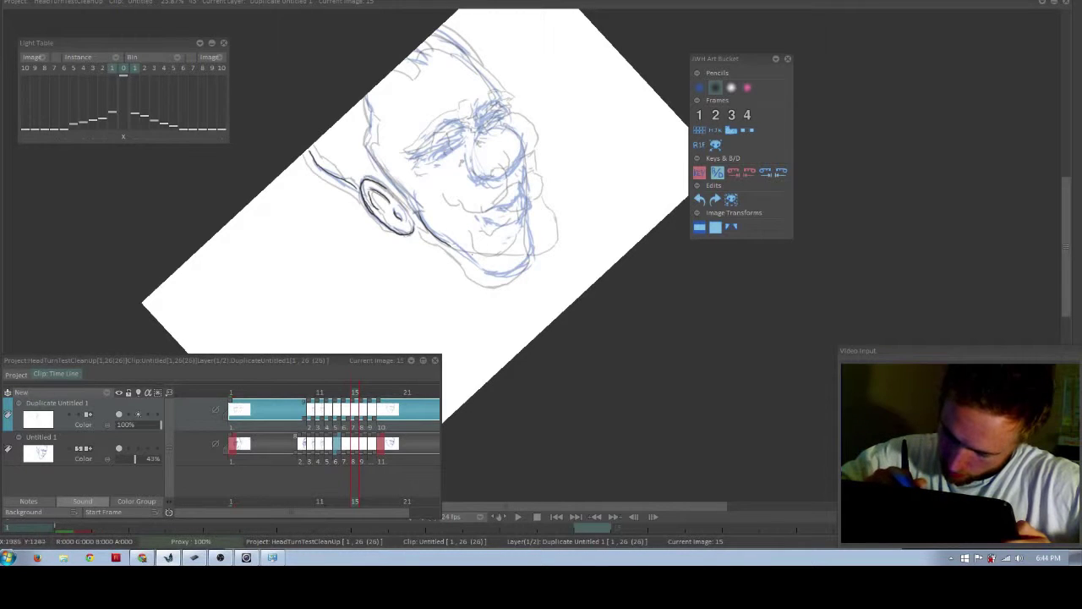
key("ctrl+z")
mouse_move(419, 211)
left_mouse_down()
mouse_move(480, 274)
mouse_move(512, 270)
mouse_move(529, 250)
mouse_move(519, 264)
left_mouse_up()
key("ctrl+z")
left_click(731, 88)
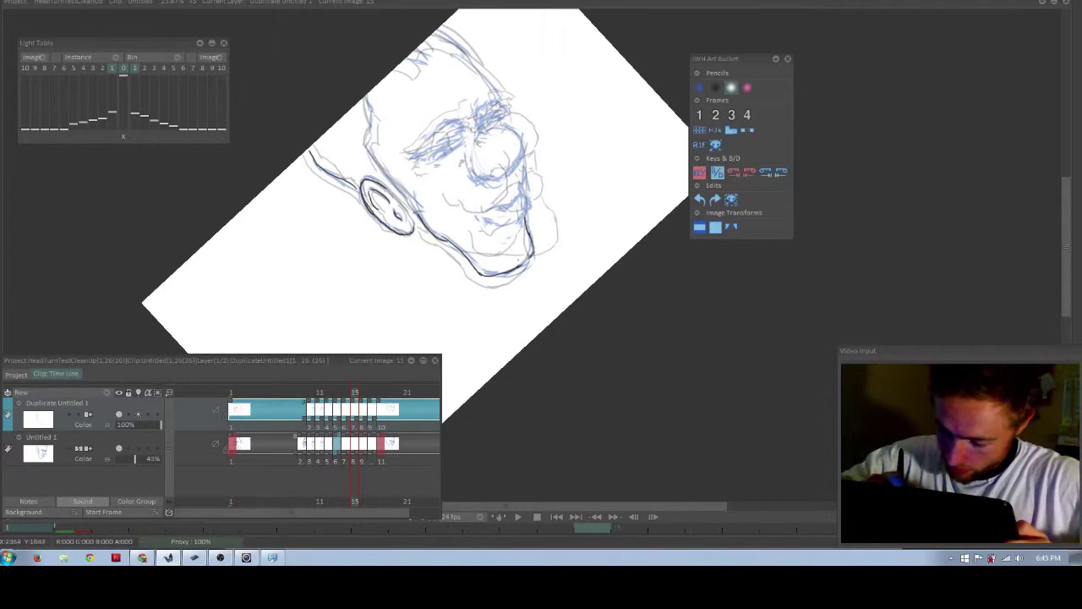
Ink the lips, the line above the mouth and the nose on image 15 with the dark pencil.
left_click(715, 87)
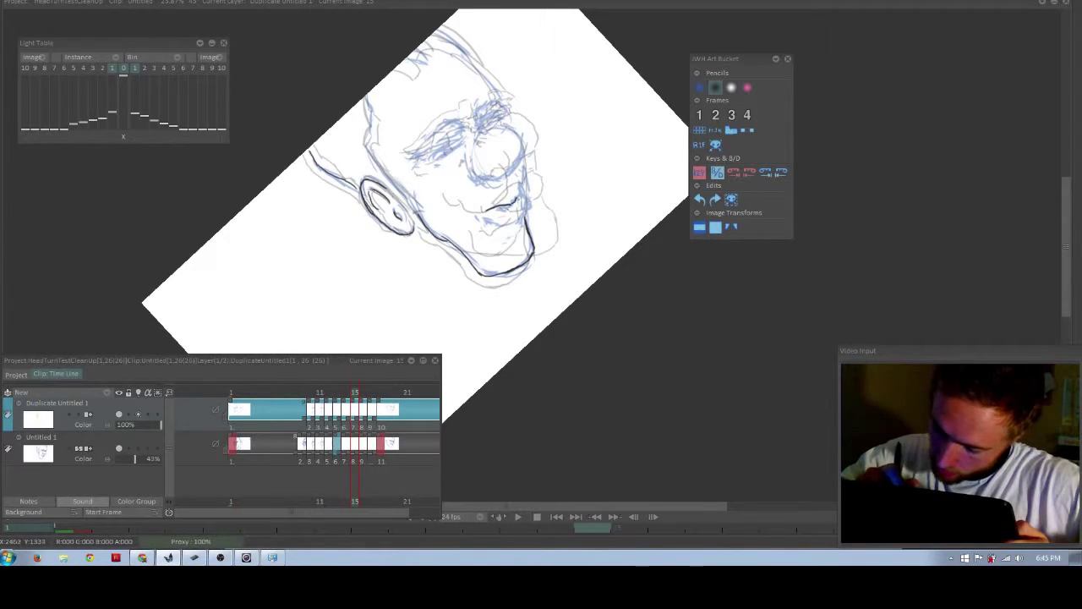
left_click_drag(517, 199, 525, 215)
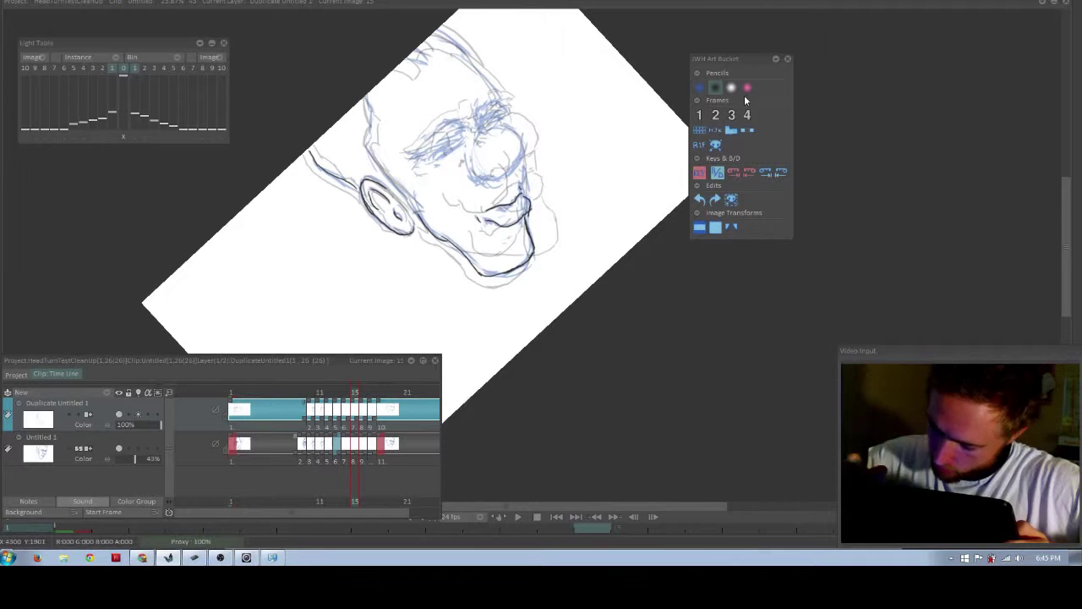
left_click_drag(523, 158, 526, 196)
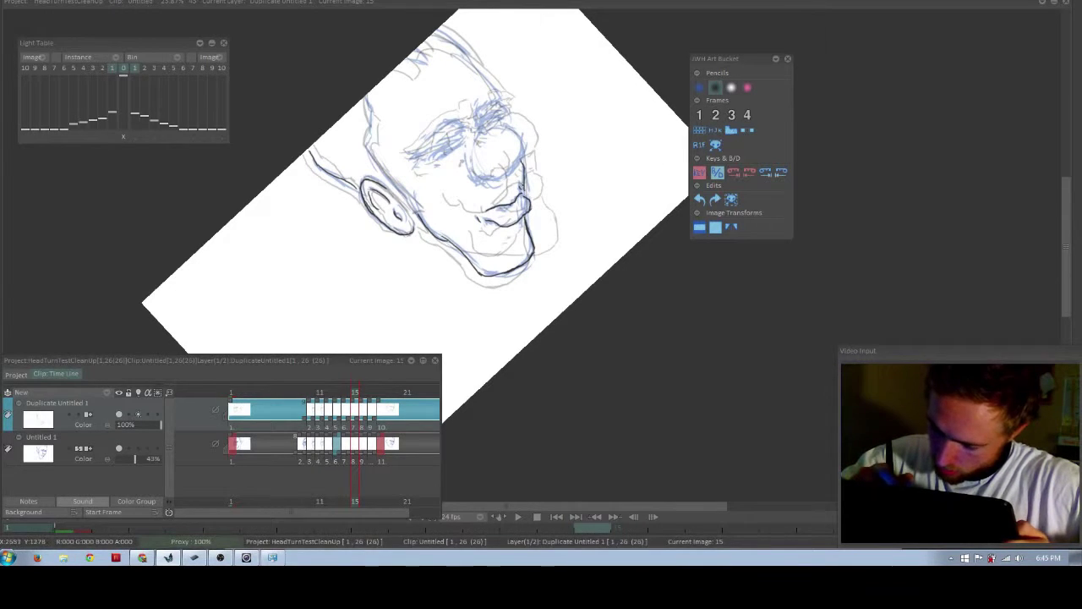
left_click_drag(476, 118, 485, 142)
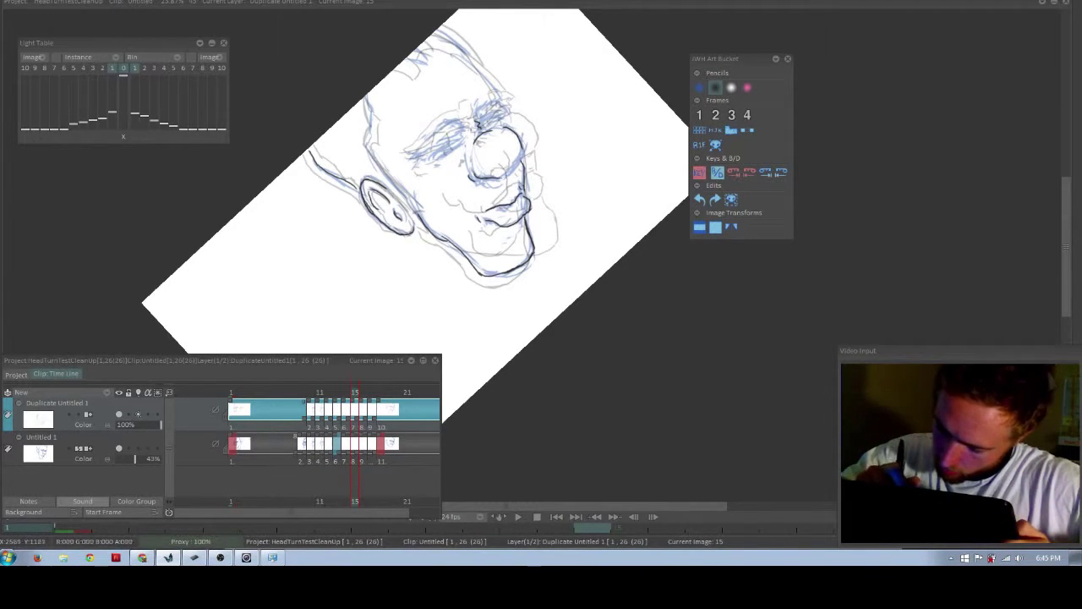
left_click(545, 125)
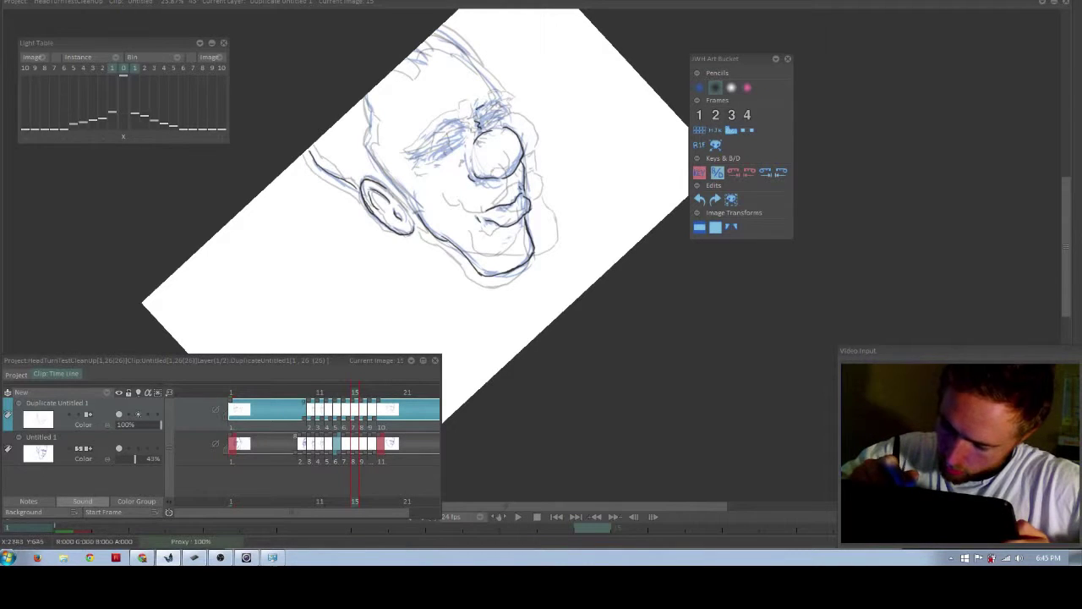
Ink both eyes with their eyebrows and the far edge of the forehead on image 15.
left_click_drag(486, 106, 507, 113)
left_click_drag(461, 56, 501, 102)
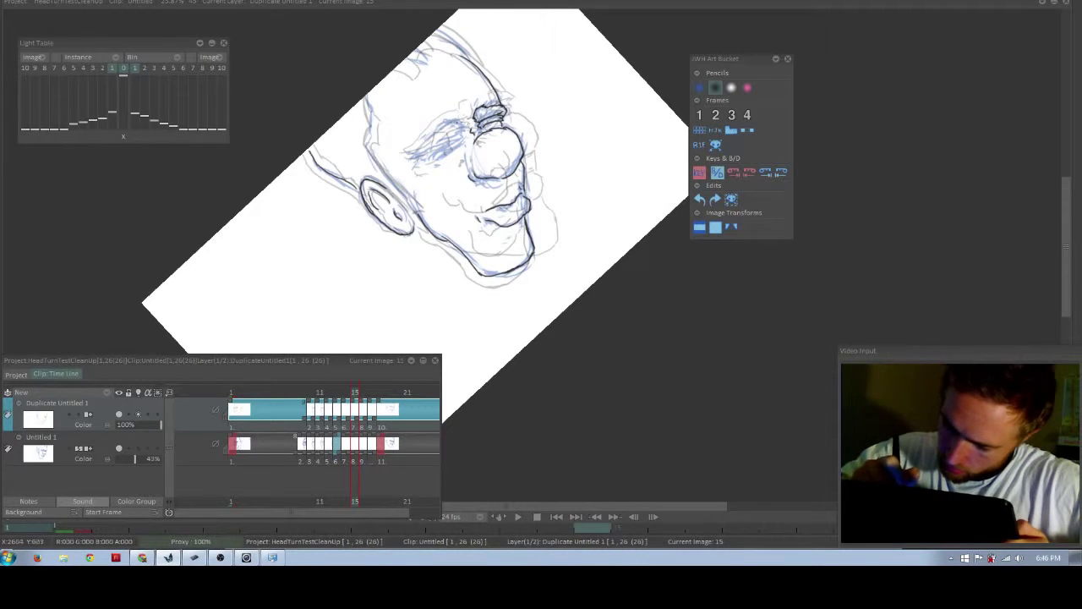
mouse_move(445, 125)
left_mouse_down()
mouse_move(414, 157)
mouse_move(459, 133)
mouse_move(422, 162)
mouse_move(447, 151)
left_mouse_up()
left_click(747, 89)
left_click(716, 89)
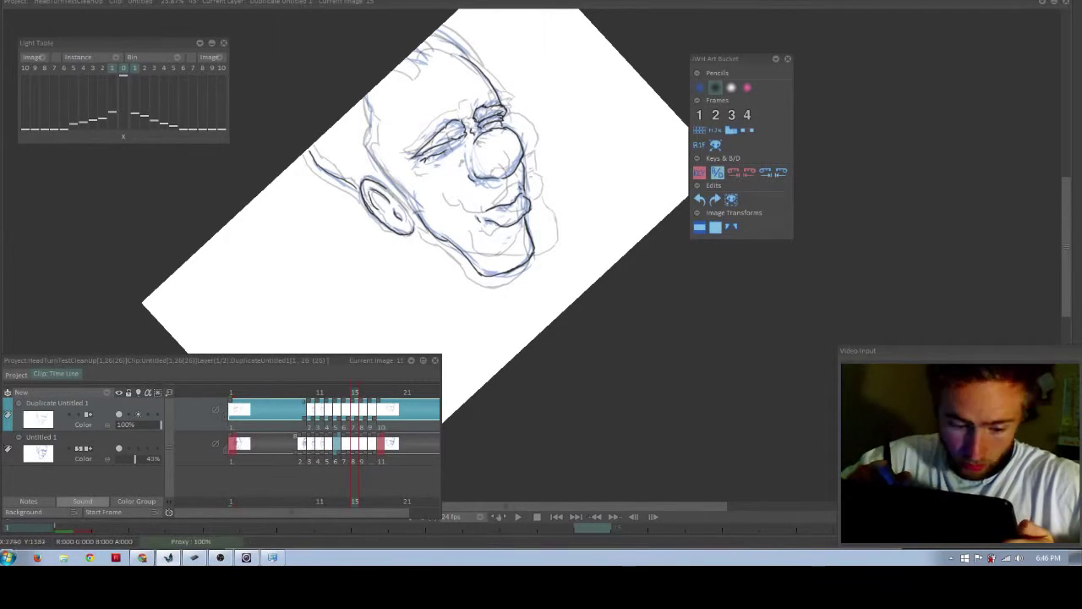
Ink the sideburn in front of the ear and the hairline at the temple on image 15.
left_click_drag(524, 169, 386, 163)
left_click(747, 88)
mouse_move(305, 145)
left_mouse_down()
mouse_move(292, 151)
mouse_move(307, 142)
left_mouse_up()
left_click(716, 88)
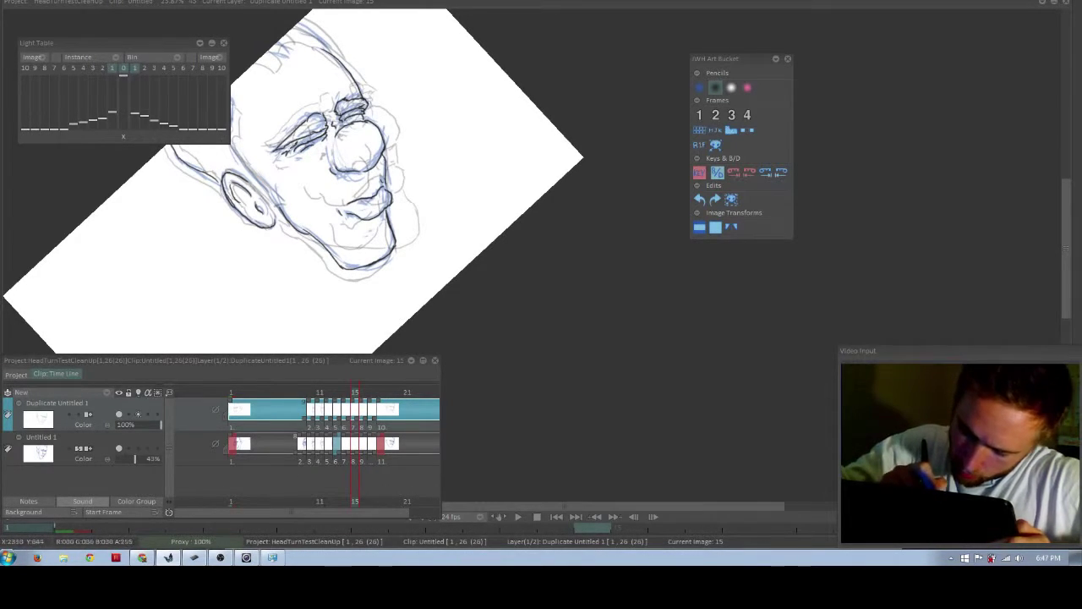
mouse_move(417, 150)
left_mouse_down()
mouse_move(489, 195)
mouse_move(489, 176)
left_mouse_up()
key("ctrl+z")
left_click_drag(311, 169, 365, 242)
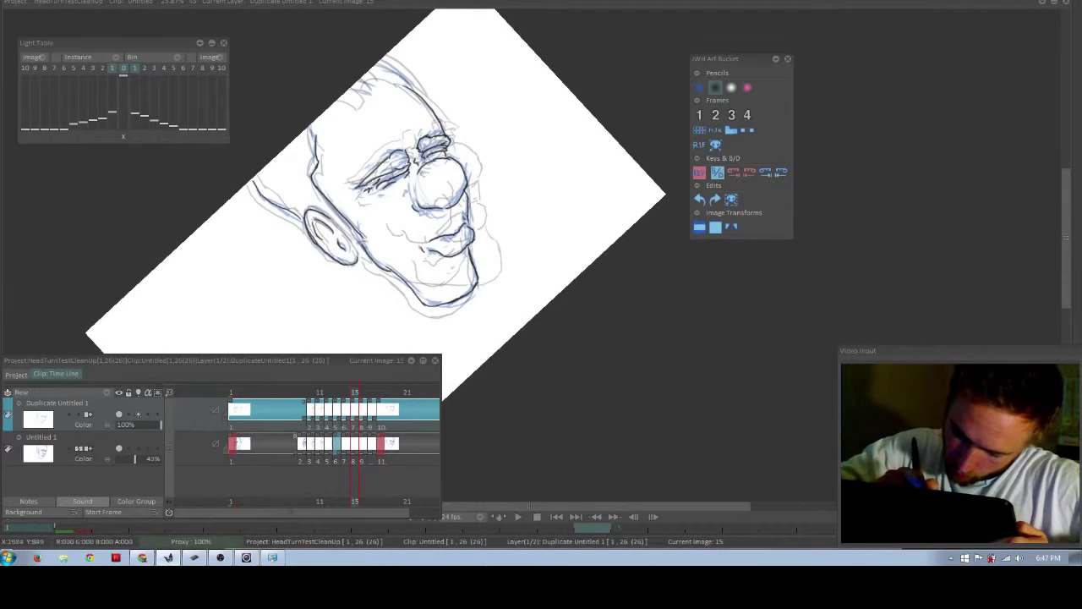
left_click_drag(324, 210, 363, 245)
left_click_drag(309, 126, 320, 144)
Ink the front hair tuft and the hair edge above the forehead on image 15.
left_click_drag(347, 91, 372, 100)
left_click_drag(359, 78, 375, 87)
left_click(731, 87)
left_click(715, 87)
left_click_drag(414, 90, 374, 74)
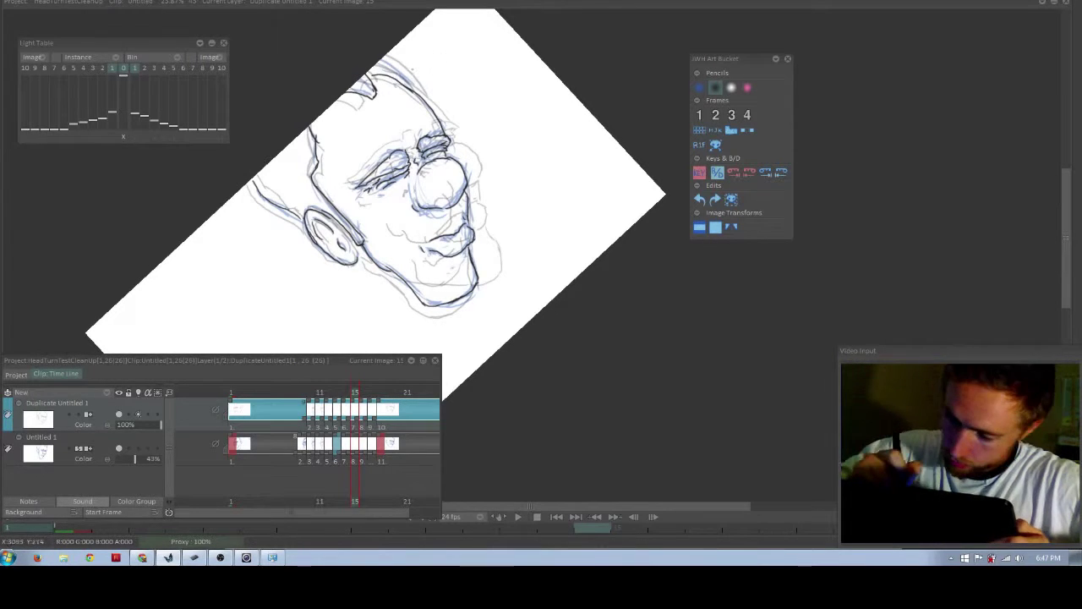
Scrub the timeline from image 11 to image 18 to review the inked head turn.
left_click(326, 398)
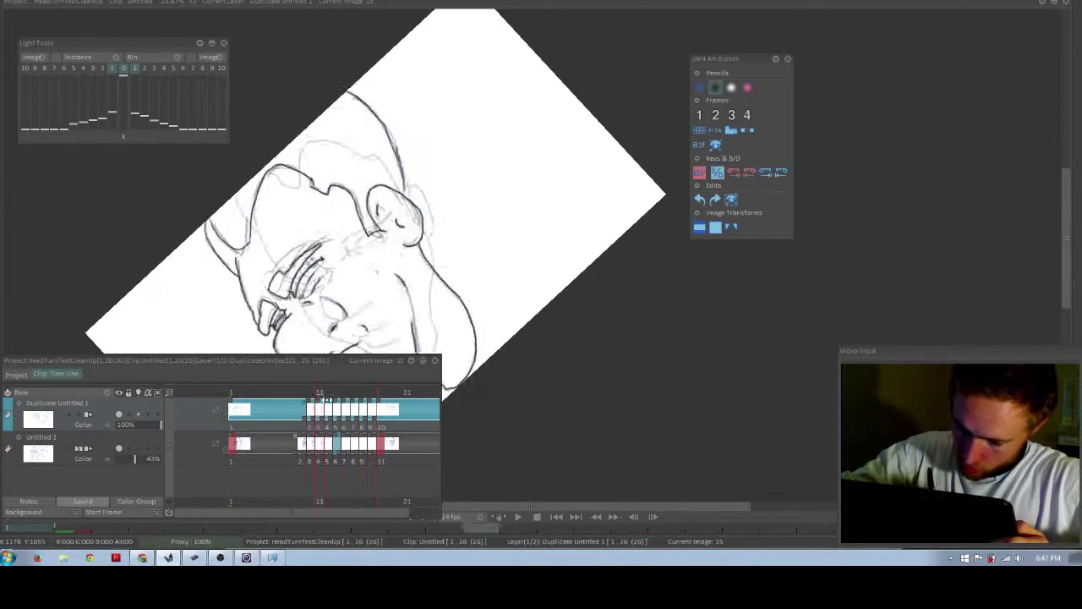
left_click_drag(326, 397, 381, 397)
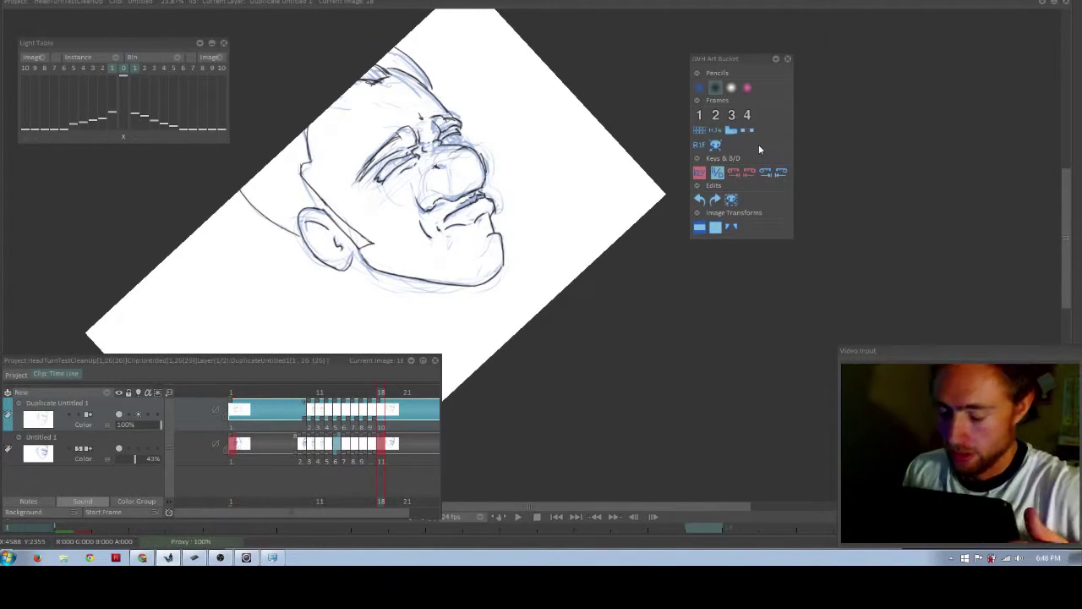
Move to image 17 and toggle the light table's next-frame display to compare the neighbouring drawing with the sketch.
left_click_drag(379, 392, 369, 393)
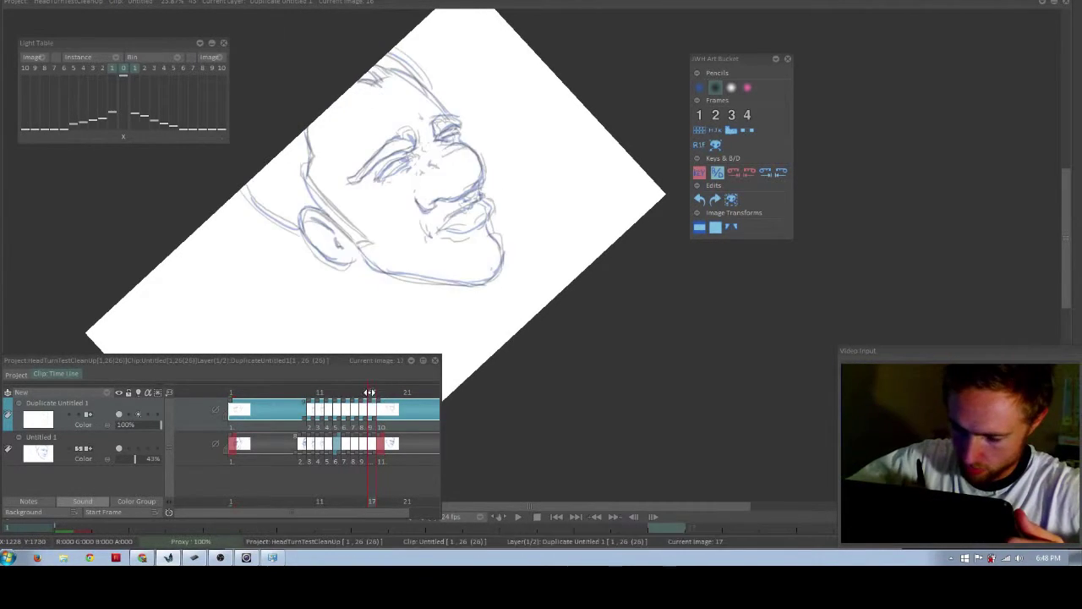
left_click(135, 68)
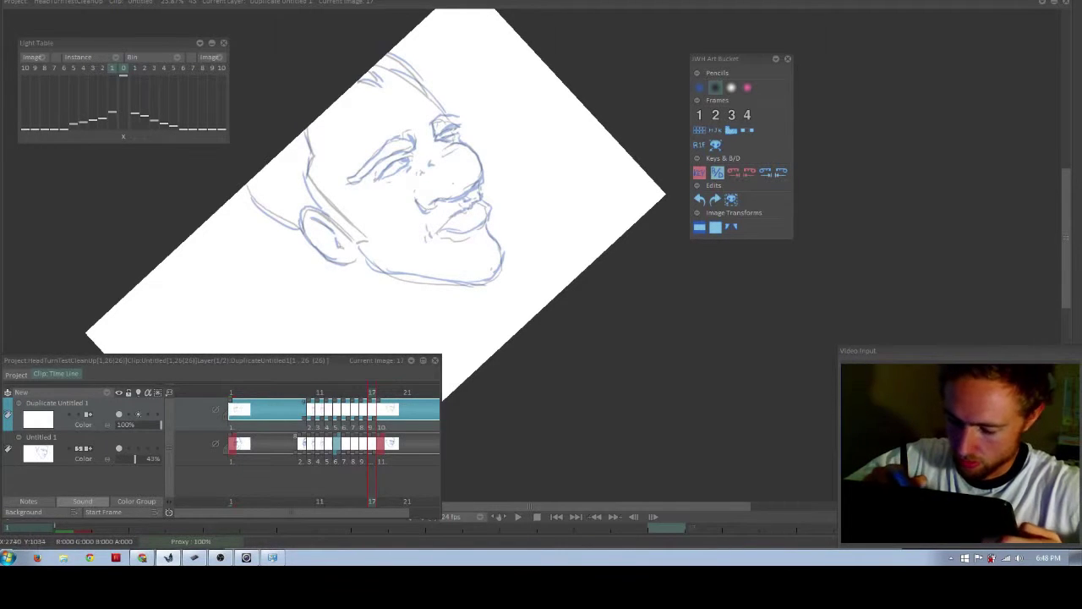
left_click_drag(446, 180, 447, 144)
left_click(135, 69)
left_click(136, 68)
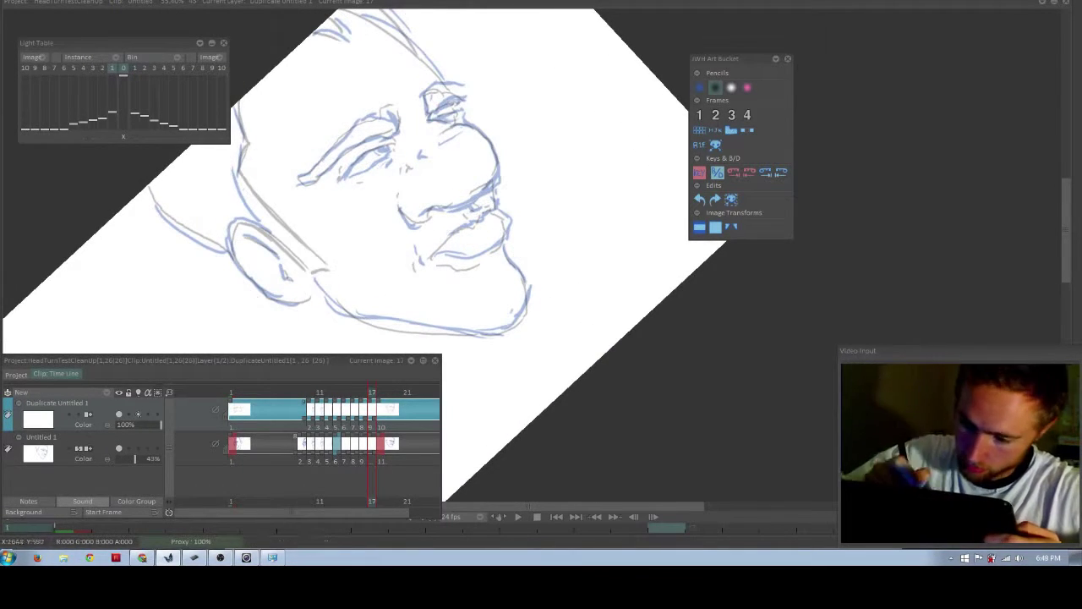
Switch the light table's next frames to Color mode with a red tint and display the next frame.
left_click(192, 56)
left_click(218, 71)
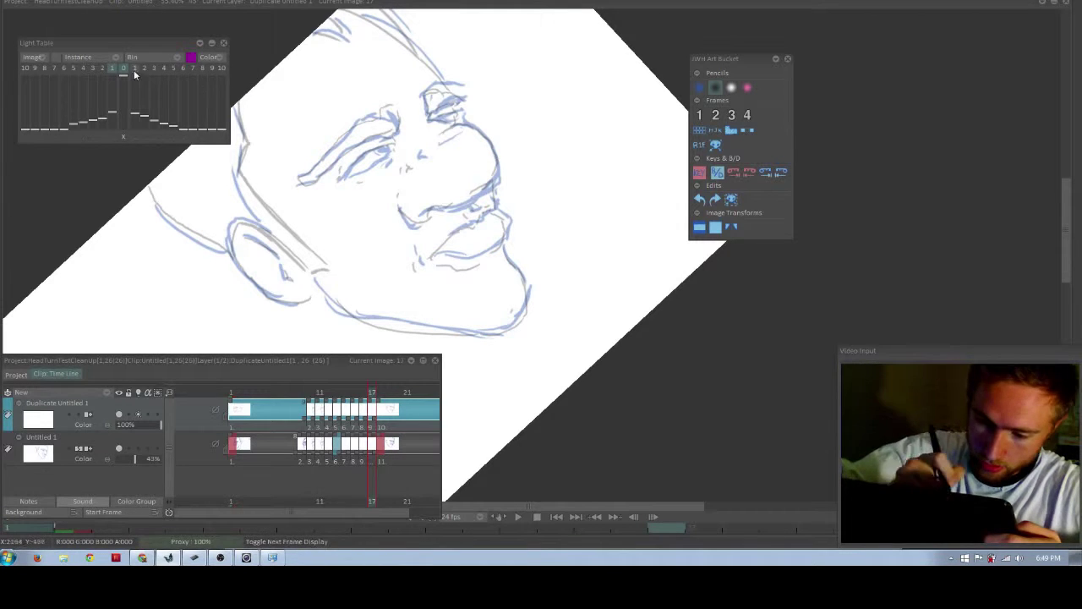
left_click(265, 414)
left_click_drag(192, 57, 233, 444)
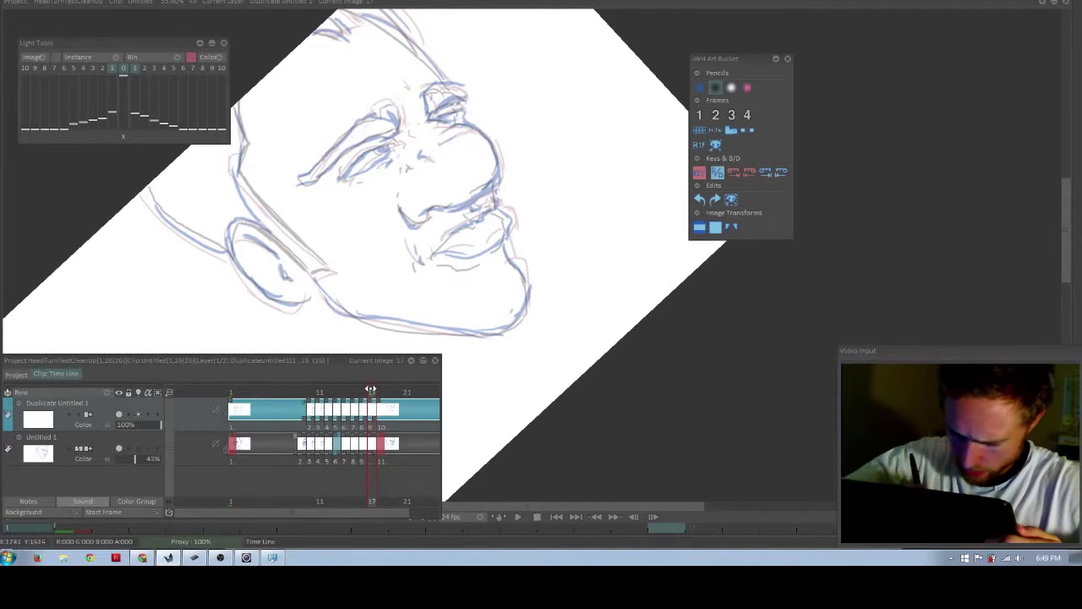
Check image 16, and on image 17 ink the two eyebrows, the far eye and the bridge of the nose.
left_click_drag(371, 390, 362, 396)
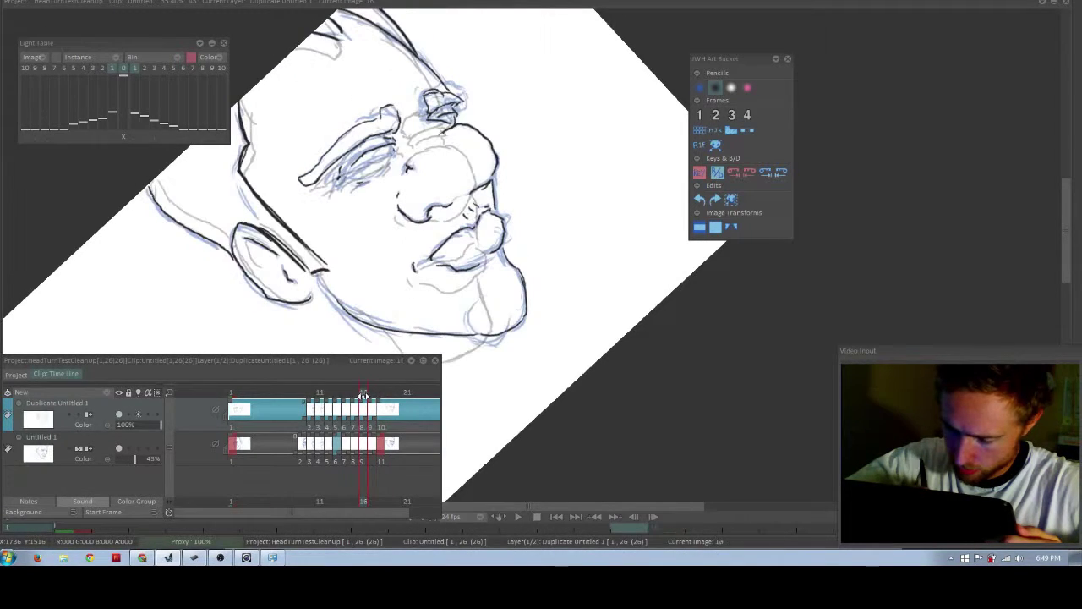
left_click(718, 89)
mouse_move(372, 117)
left_mouse_down()
mouse_move(399, 120)
mouse_move(440, 88)
left_mouse_up()
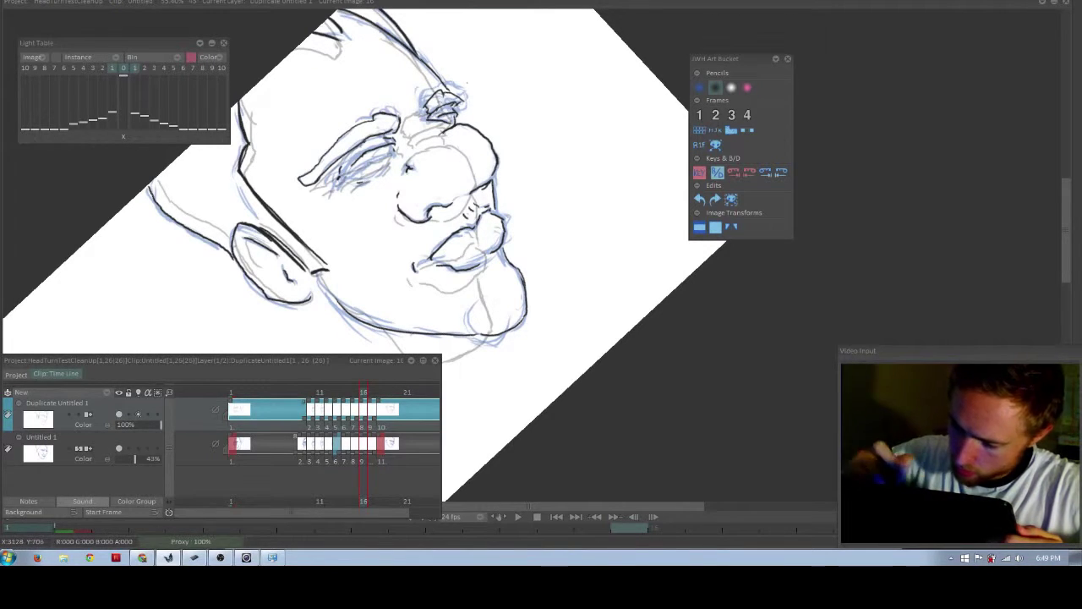
left_click_drag(364, 394, 372, 392)
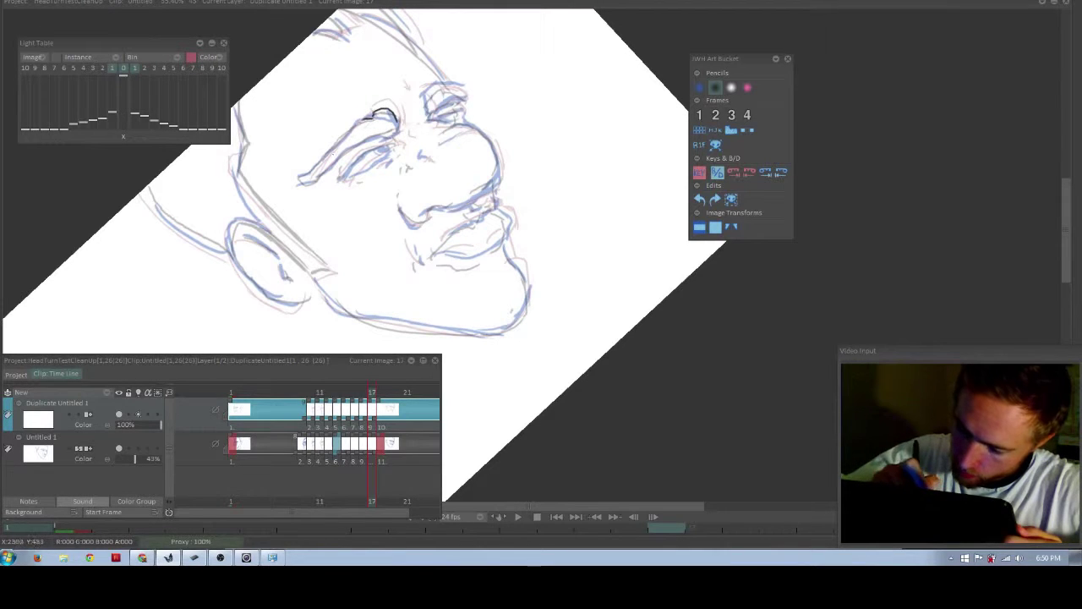
mouse_move(372, 118)
left_mouse_down()
mouse_move(311, 174)
mouse_move(392, 137)
left_mouse_up()
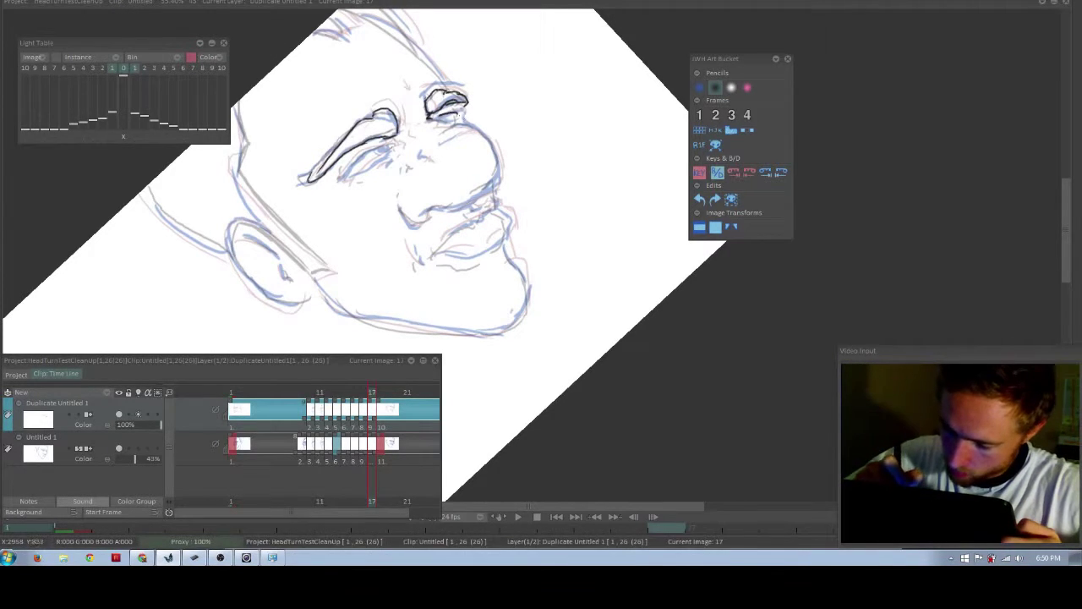
key("ctrl+z")
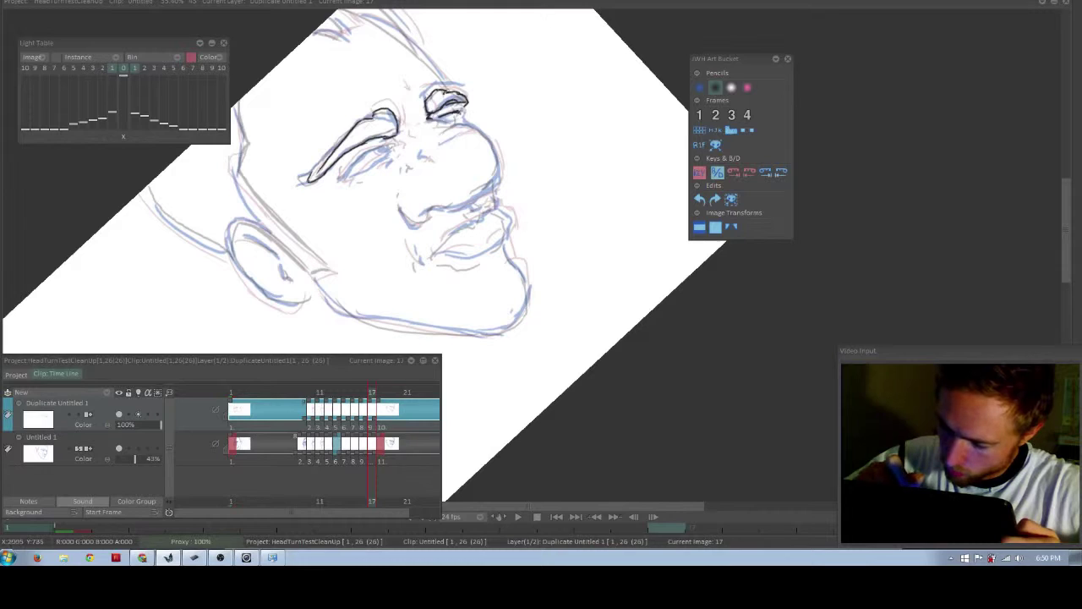
mouse_move(428, 118)
left_mouse_down()
mouse_move(457, 121)
mouse_move(490, 145)
left_mouse_up()
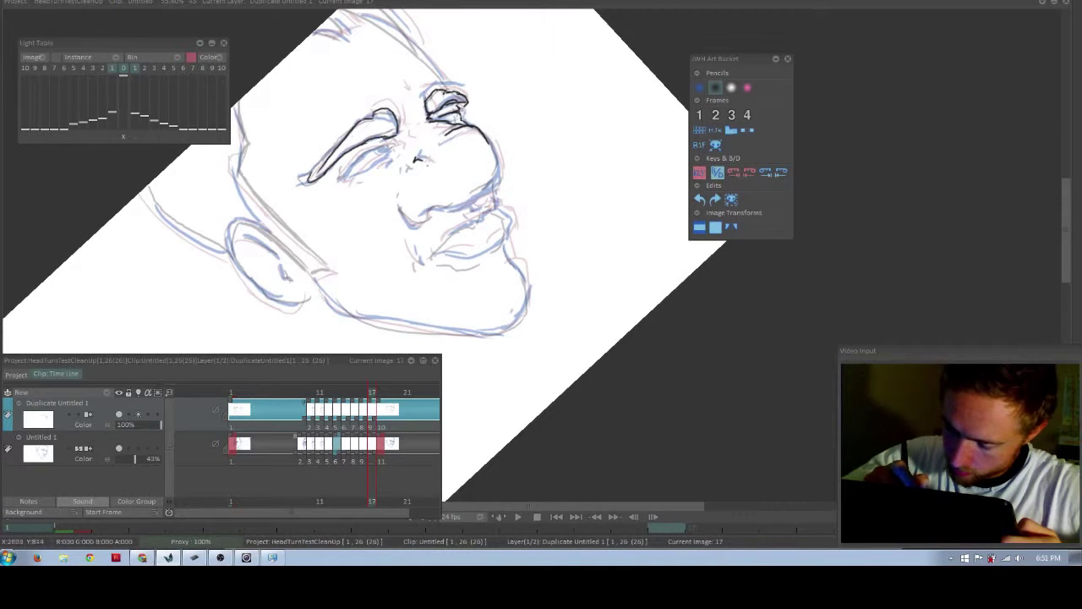
Ink the near eye with its pupil and the nose outline on image 17, and clean up the eye's inner corner.
mouse_move(353, 164)
left_mouse_down()
mouse_move(392, 141)
mouse_move(373, 170)
mouse_move(391, 154)
left_mouse_up()
left_click_drag(376, 151, 395, 149)
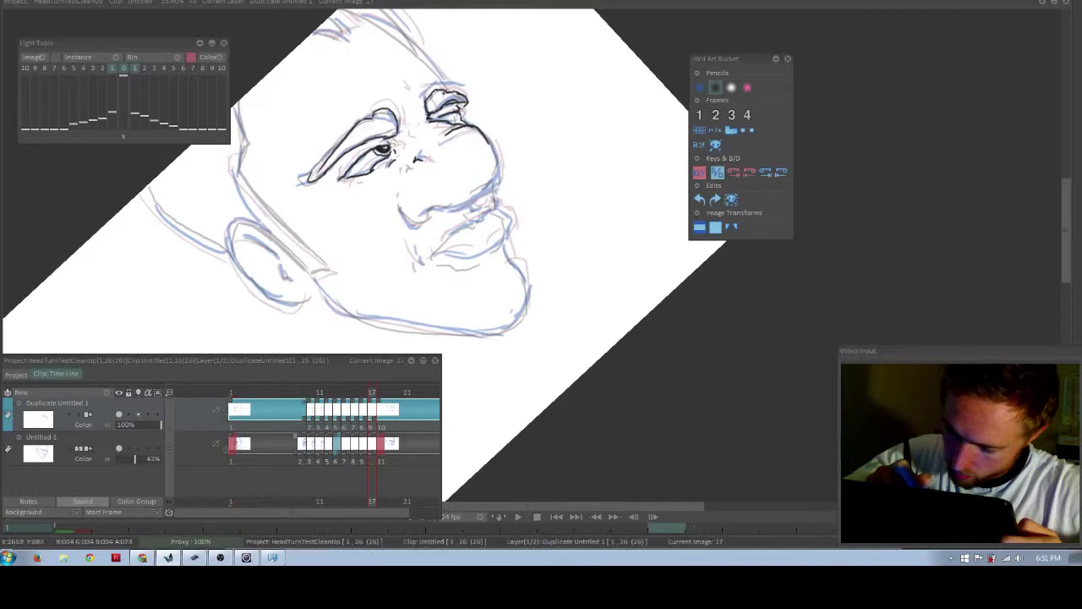
left_click_drag(389, 140, 395, 145)
mouse_move(399, 208)
left_mouse_down()
mouse_move(494, 182)
mouse_move(468, 126)
mouse_move(489, 142)
left_mouse_up()
left_click(747, 88)
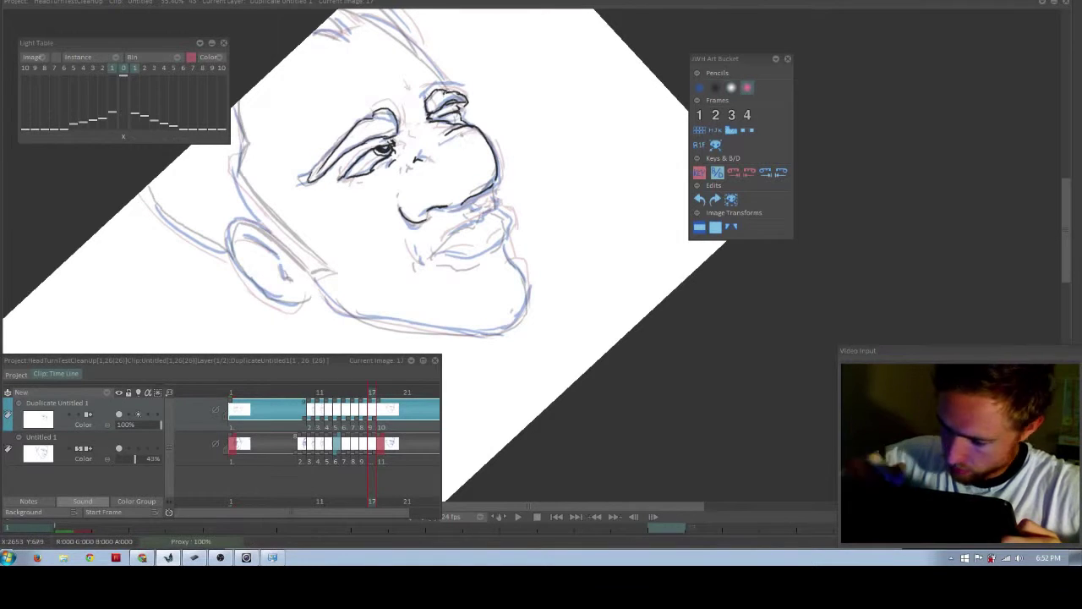
left_click_drag(390, 141, 395, 146)
left_click(716, 88)
key("e")
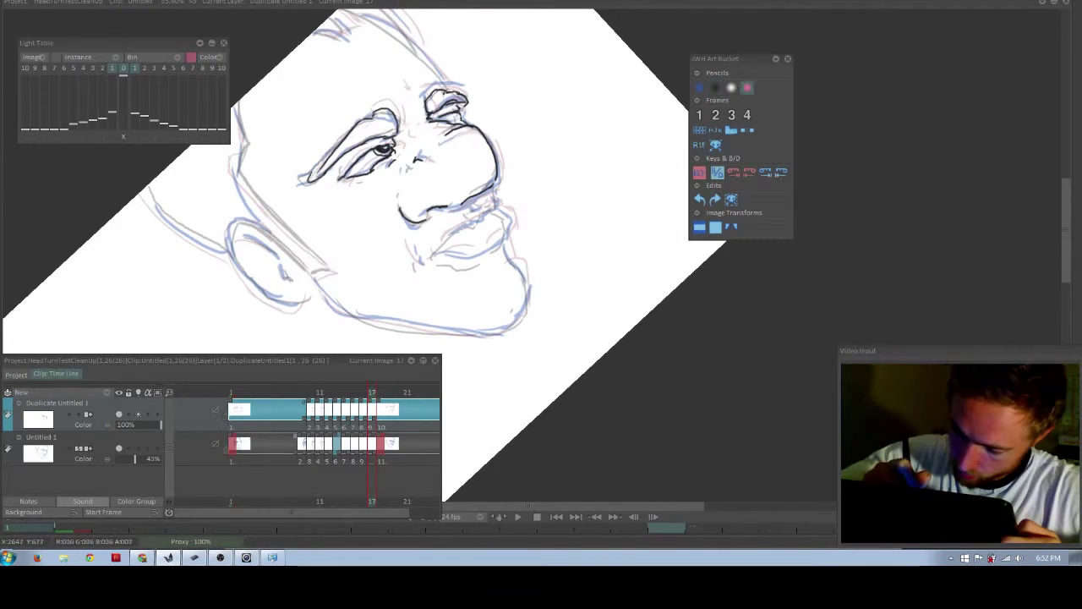
Ink the lips and the front contour of the chin on image 17.
key("b")
left_click_drag(486, 210, 436, 256)
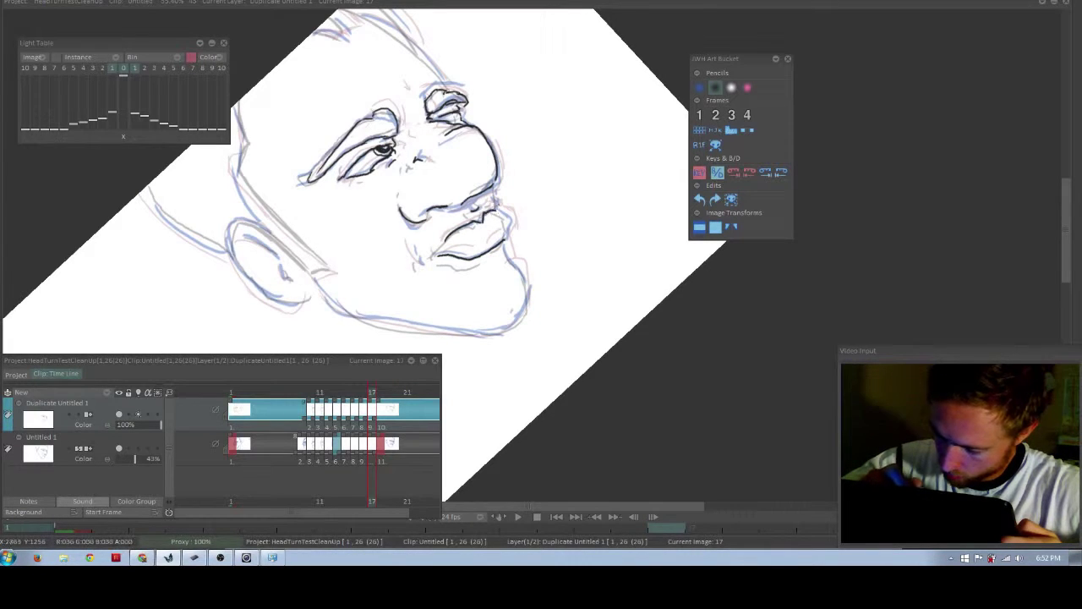
left_click_drag(496, 210, 503, 242)
left_click_drag(504, 241, 527, 298)
key("ctrl+z")
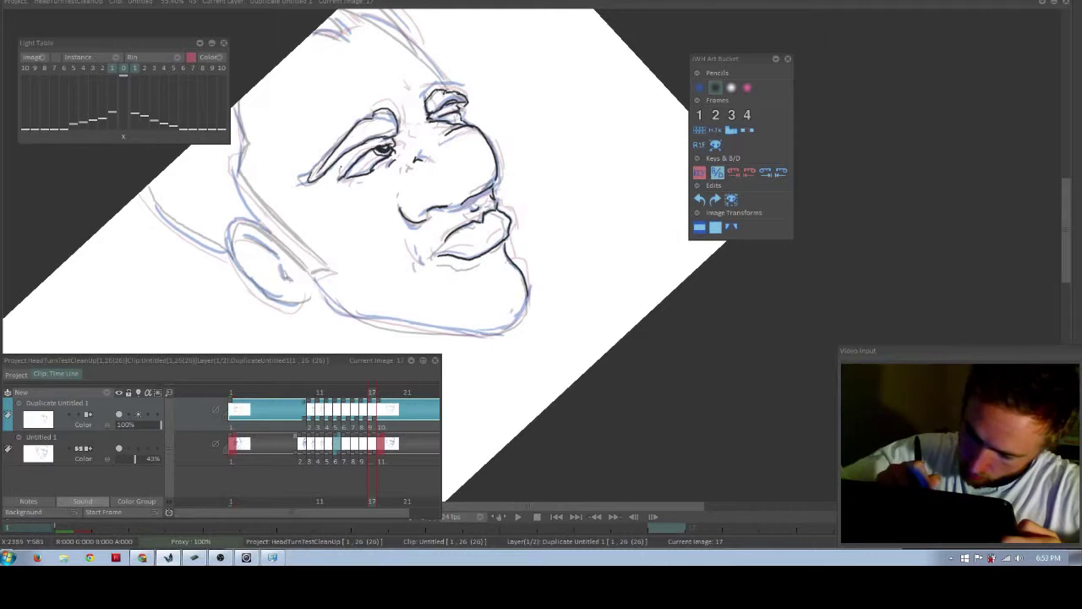
Rotate the canvas and ink the jaw line from below the ear to the chin on image 17.
left_click_drag(244, 166, 519, 131)
left_click_drag(581, 164, 569, 214)
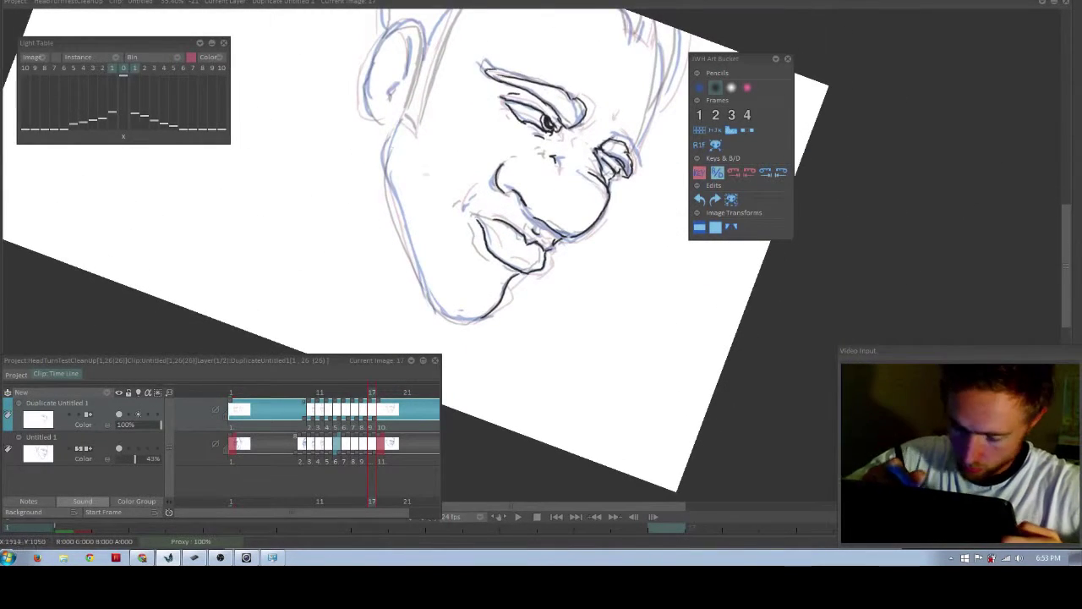
left_click_drag(526, 170, 469, 223)
mouse_move(521, 164)
left_mouse_down()
mouse_move(492, 155)
mouse_move(405, 168)
mouse_move(415, 248)
mouse_move(423, 240)
left_mouse_up()
scroll(456, 152, "up", 2)
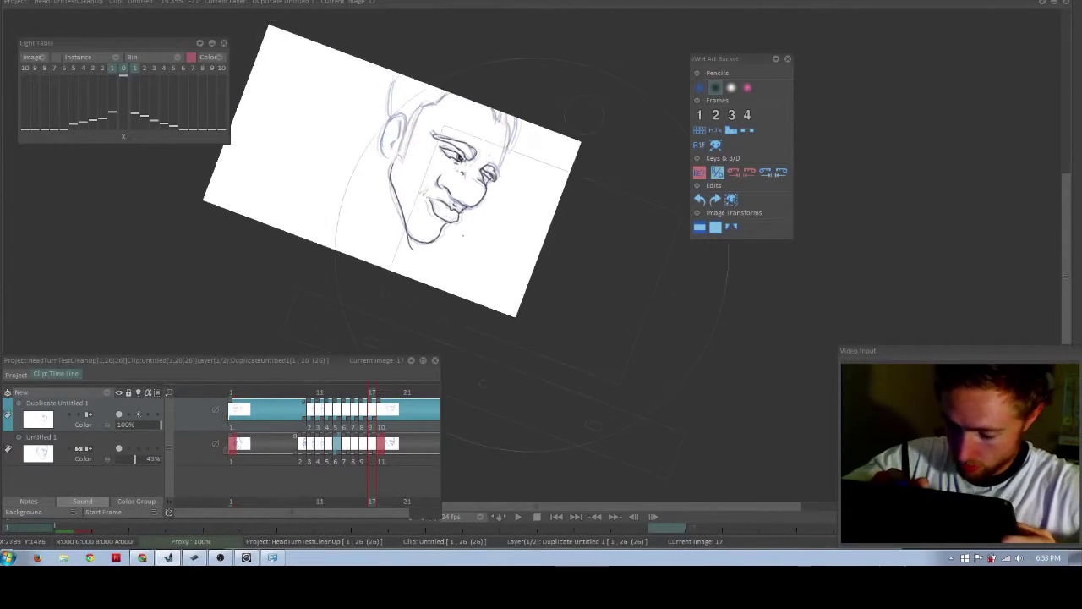
Erase the overshooting end of the jaw line below the chin on image 17.
left_click(747, 88)
left_click(735, 100)
left_click(736, 99)
left_click(731, 88)
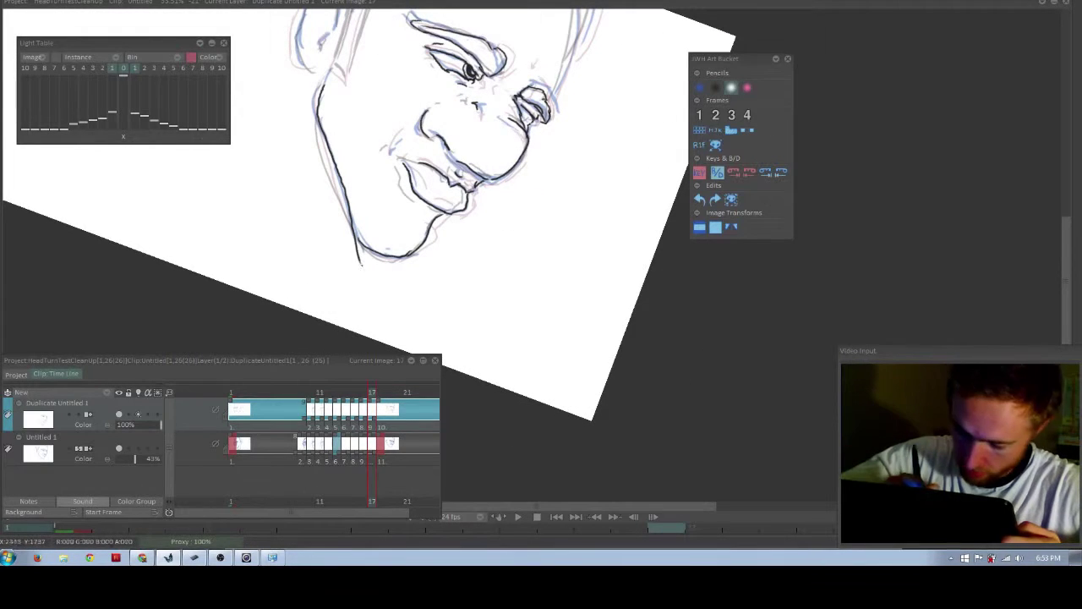
left_click(747, 88)
mouse_move(353, 234)
left_mouse_down()
mouse_move(366, 271)
mouse_move(366, 249)
left_mouse_up()
left_click(715, 88)
Ink the ear, the back of the head and the sideburn on image 17.
scroll(419, 169, "down", 3)
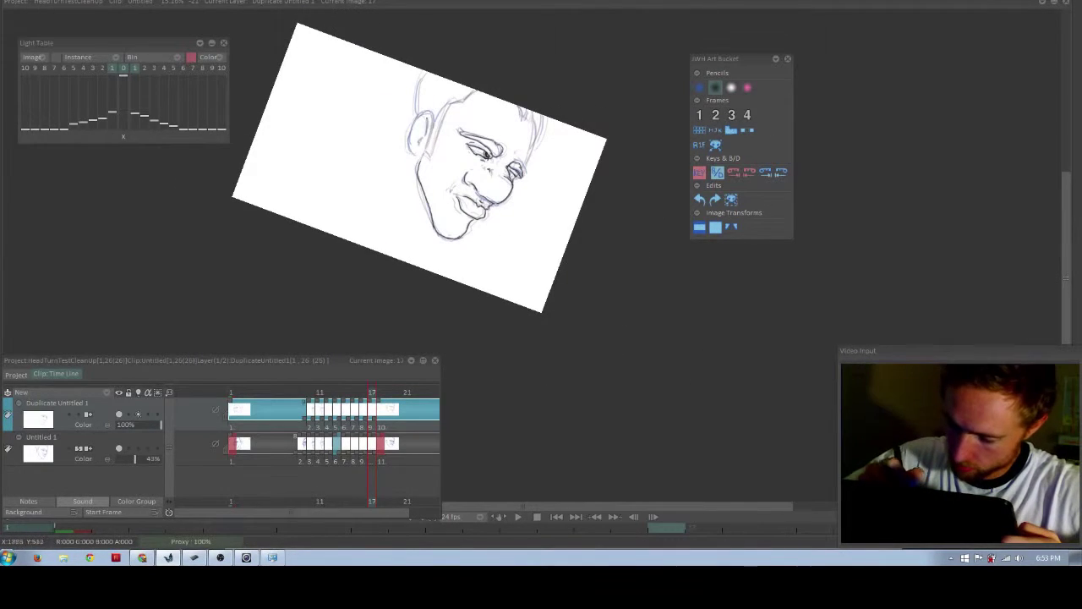
key("ctrl+z")
mouse_move(410, 139)
left_mouse_down()
mouse_move(421, 158)
mouse_move(433, 117)
left_mouse_up()
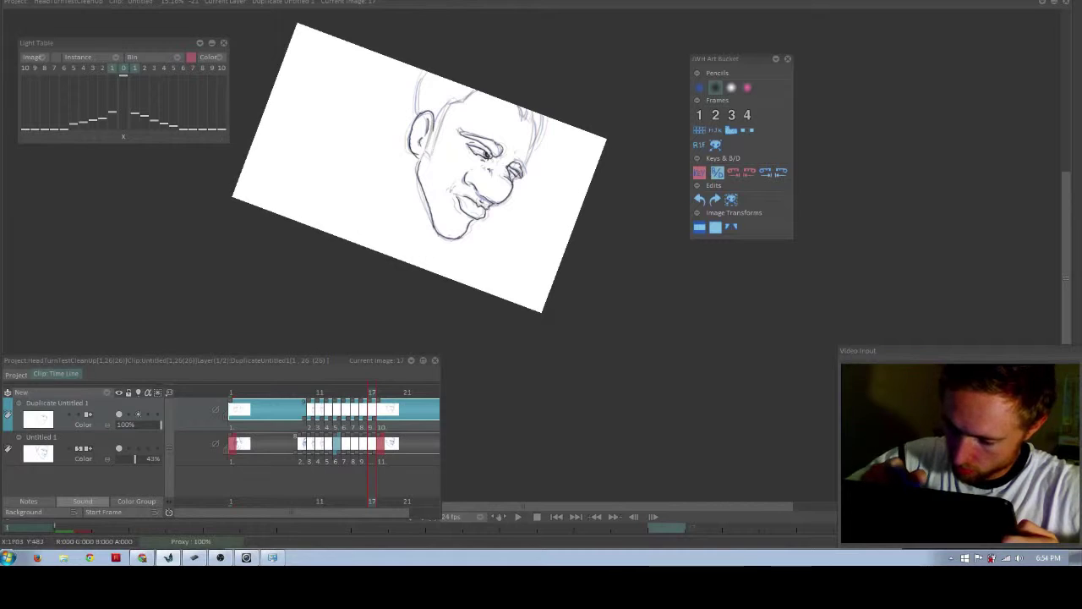
left_click_drag(424, 74, 419, 113)
key("ctrl+z")
left_click_drag(425, 73, 418, 114)
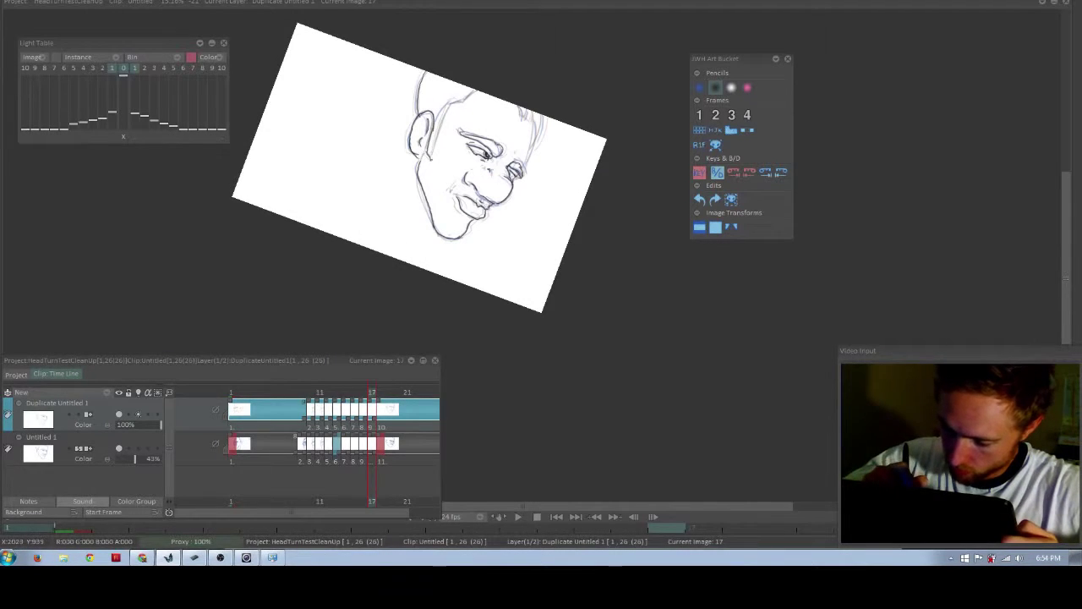
key("ctrl+z")
mouse_move(432, 159)
left_mouse_down()
mouse_move(449, 112)
mouse_move(428, 153)
left_mouse_up()
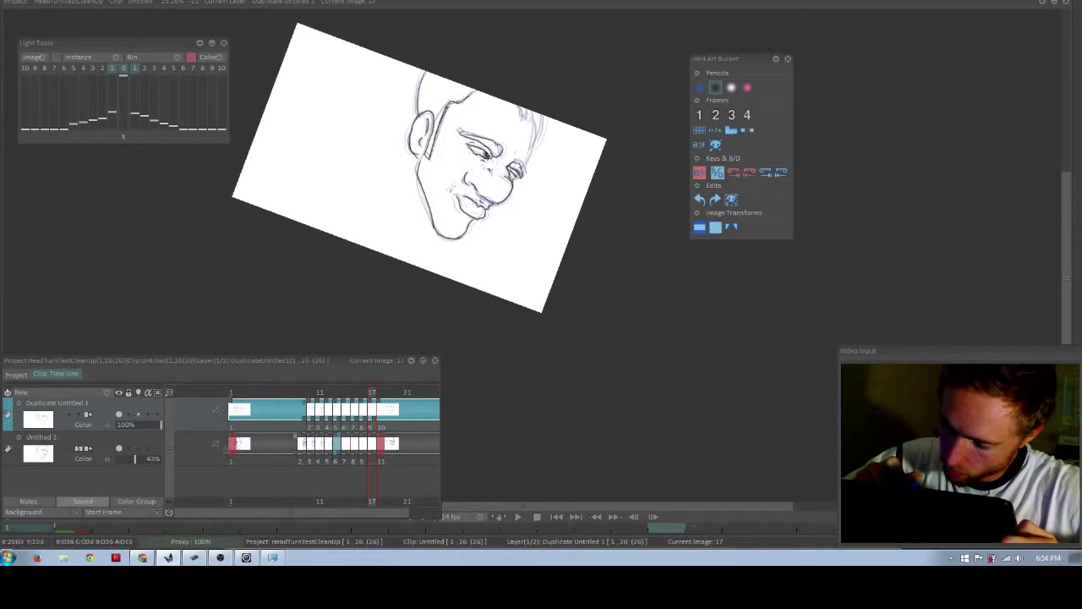
Ink the hairline above the forehead, the front hair tuft and the far hair edge on image 17.
left_click_drag(469, 98, 484, 92)
mouse_move(521, 104)
left_mouse_down()
mouse_move(537, 145)
mouse_move(533, 117)
left_mouse_up()
key("ctrl+z")
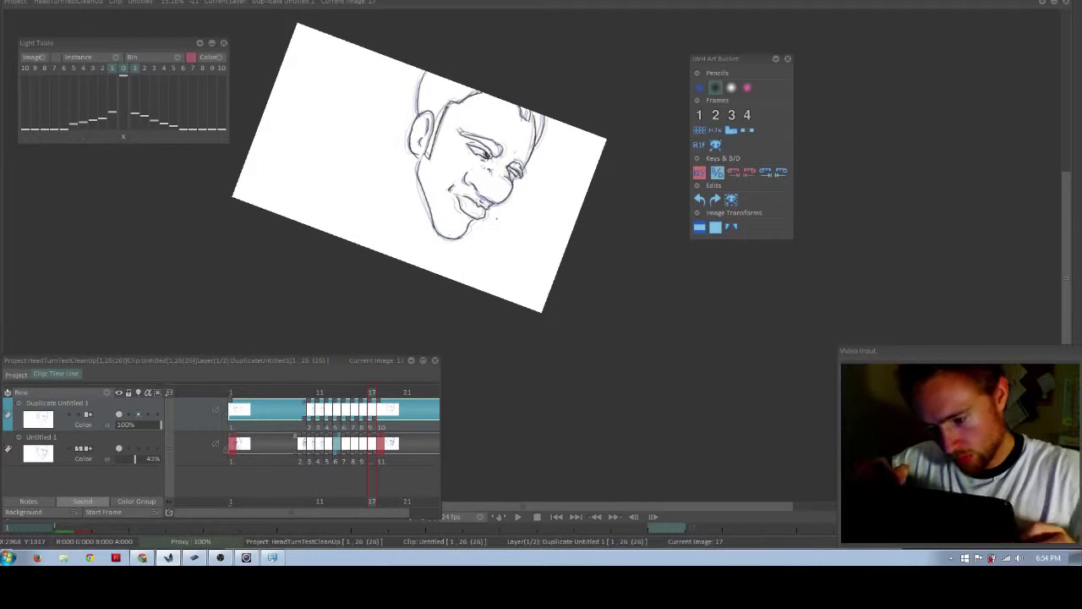
Flip between images 17 and 18 to compare the two inked drawings around the eyes.
key("Right")
scroll(535, 190, "down", 3)
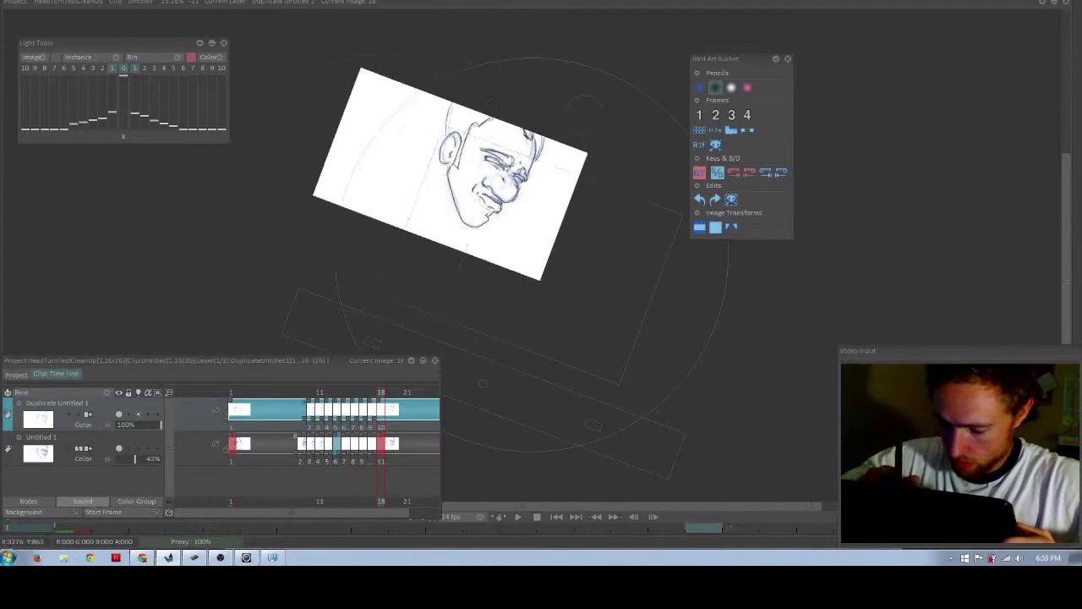
scroll(508, 211, "up", 3)
key("Left")
key("Right")
left_click_drag(671, 363, 743, 444)
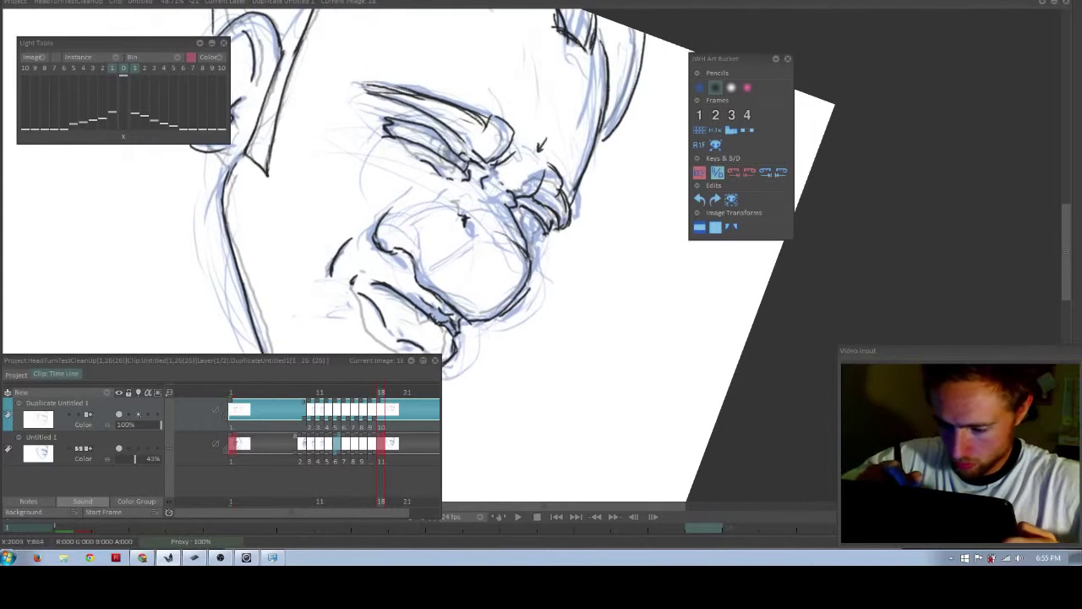
key("Left")
key("Right")
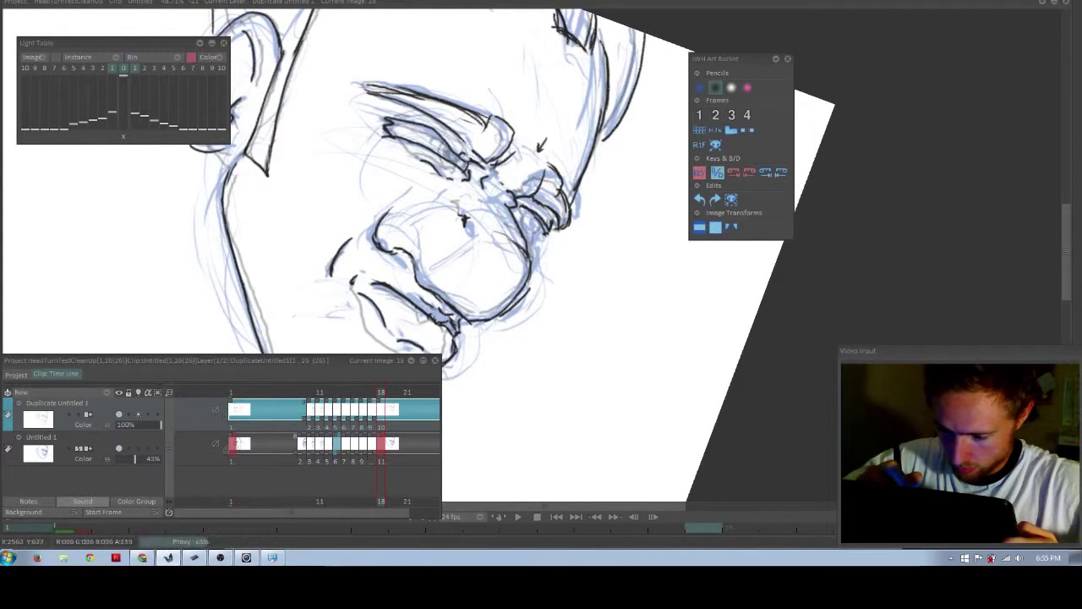
Ink the missing pupils in the near and far eyes on image 18.
left_click_drag(442, 142, 462, 167)
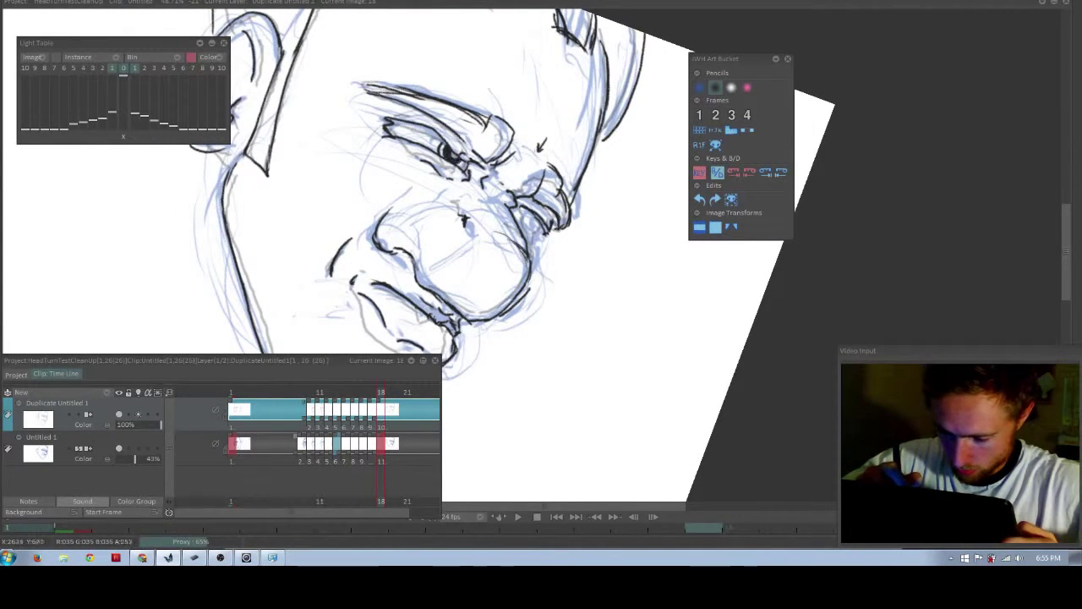
left_click_drag(607, 314, 636, 278)
left_click_drag(637, 330, 553, 262)
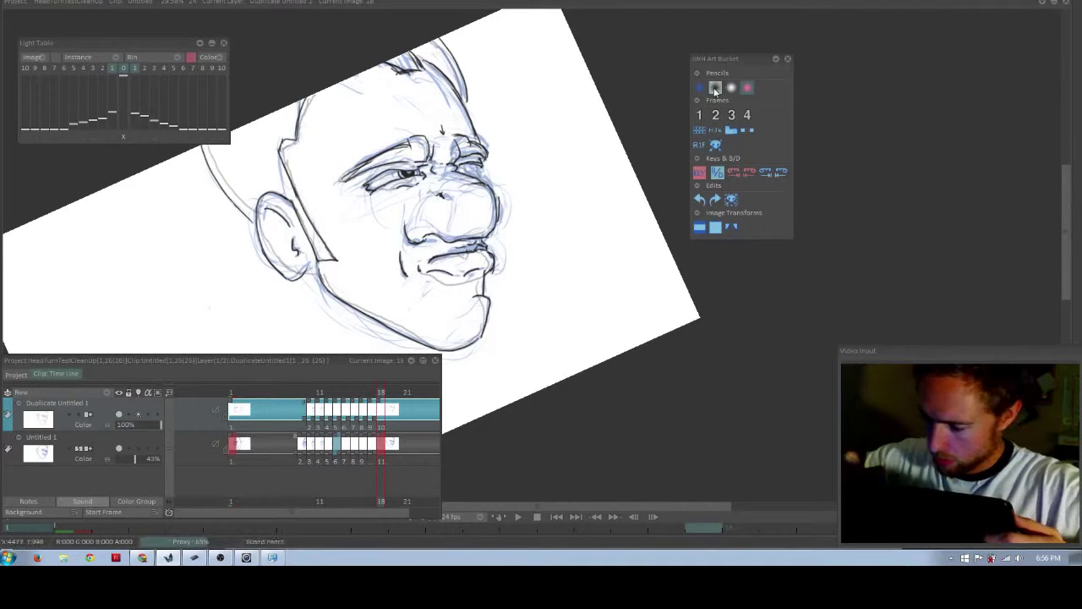
left_click_drag(381, 389, 381, 390)
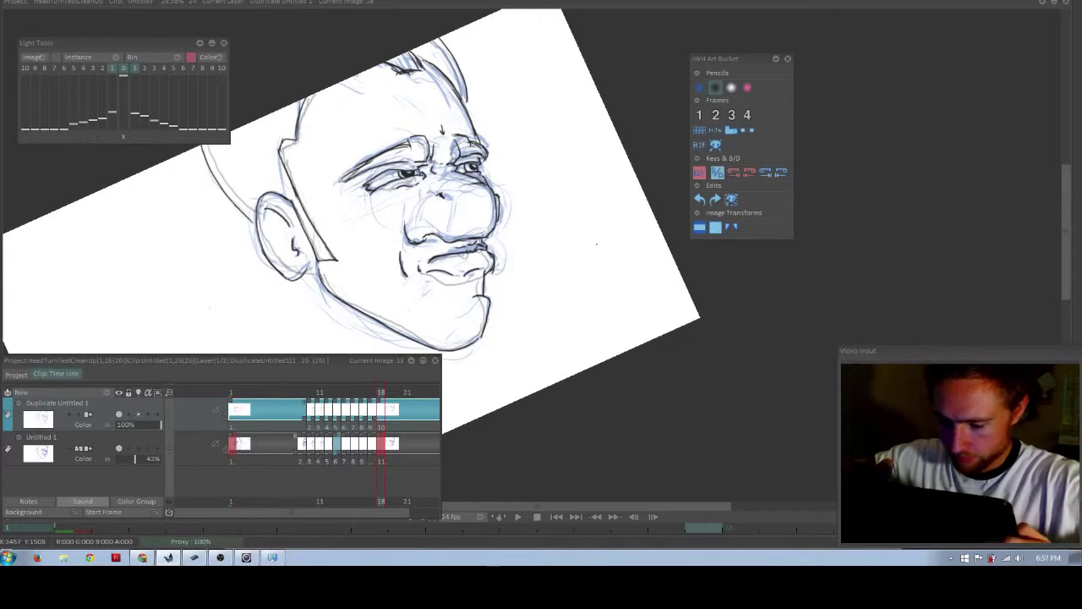
Hide the rough sketch layer, reset the canvas rotation and move the art tool palette clear of the drawing.
left_click(119, 449)
left_click(139, 414)
left_click(715, 226)
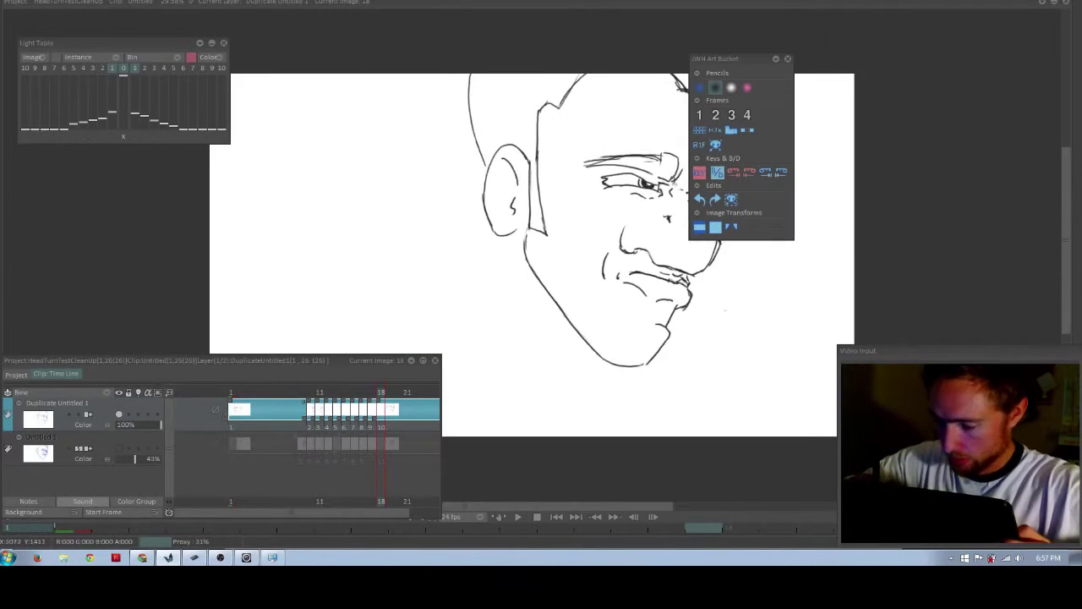
left_click_drag(731, 59, 952, 47)
Scrub and play back the head turn with only the inked layer showing.
left_click_drag(380, 393, 367, 394)
left_click(517, 517)
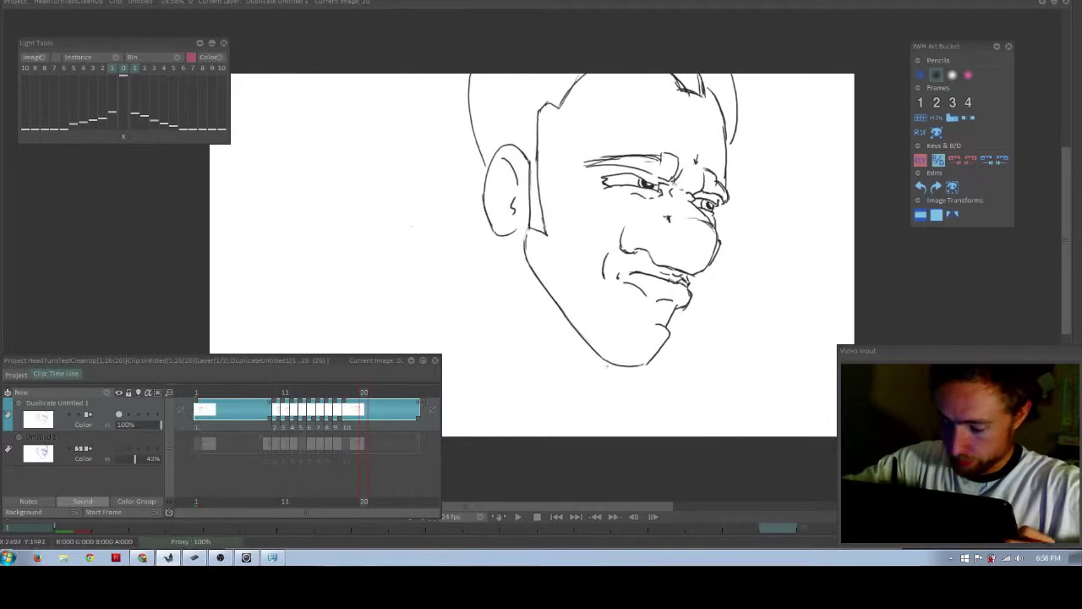
left_click(517, 517)
Erase stray lines at the inner end of the near eyebrow on image 22 and redraw its contour.
left_click(967, 76)
left_click(724, 140)
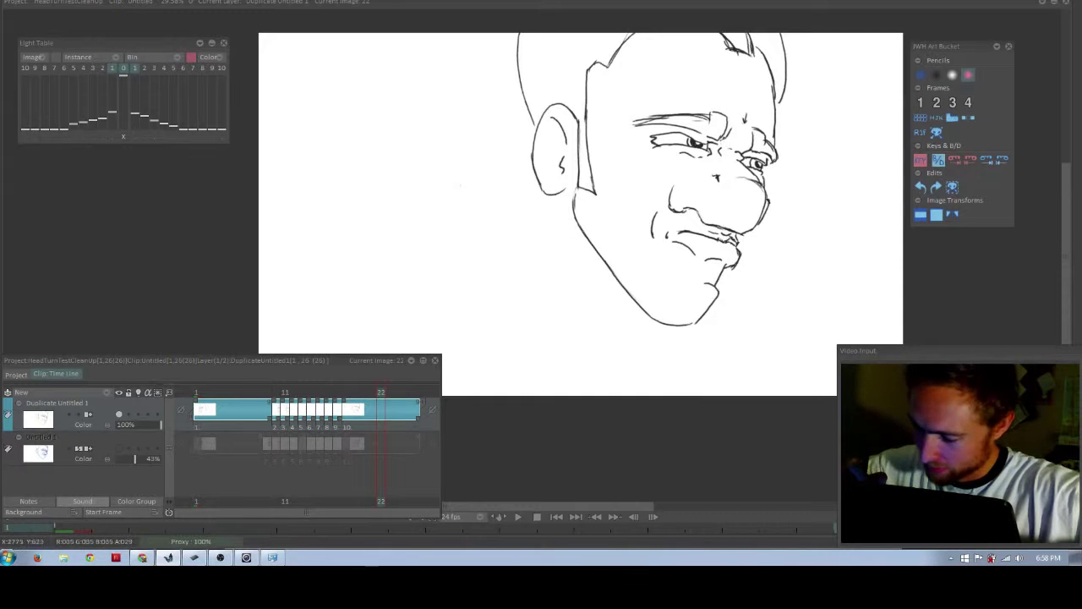
left_click(936, 75)
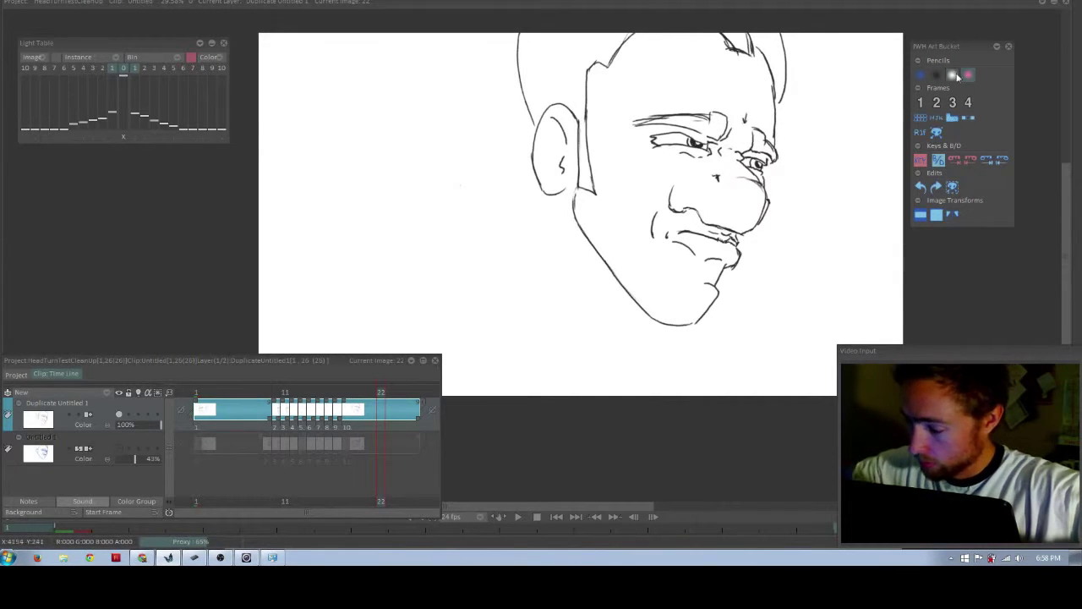
left_click(953, 75)
left_click(937, 76)
left_click_drag(685, 115, 725, 133)
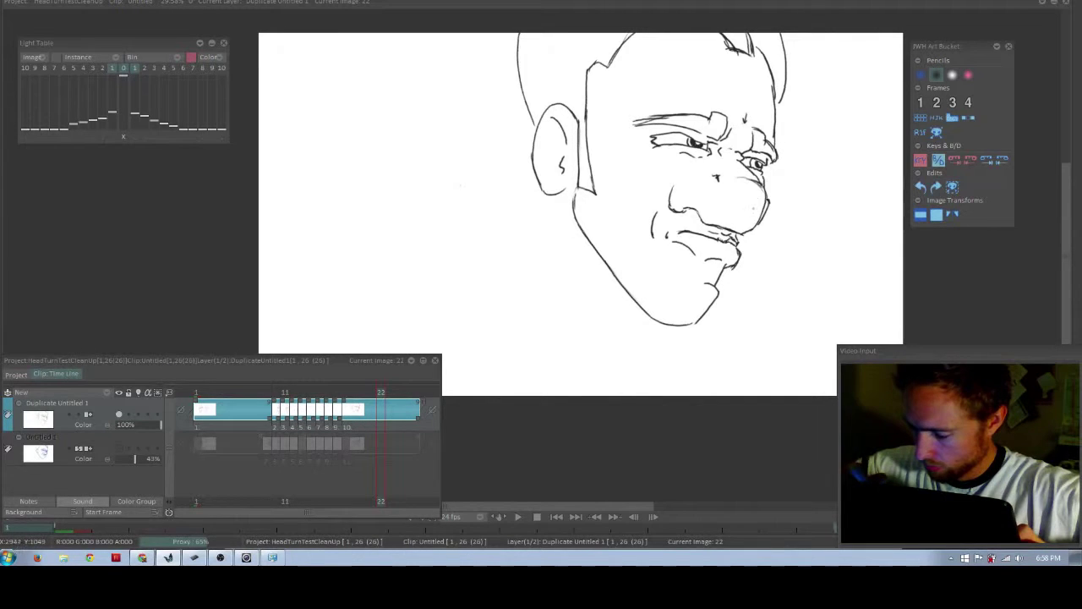
Clean up the underside of the chin on image 22 and redraw it as a continuous line.
left_click(968, 75)
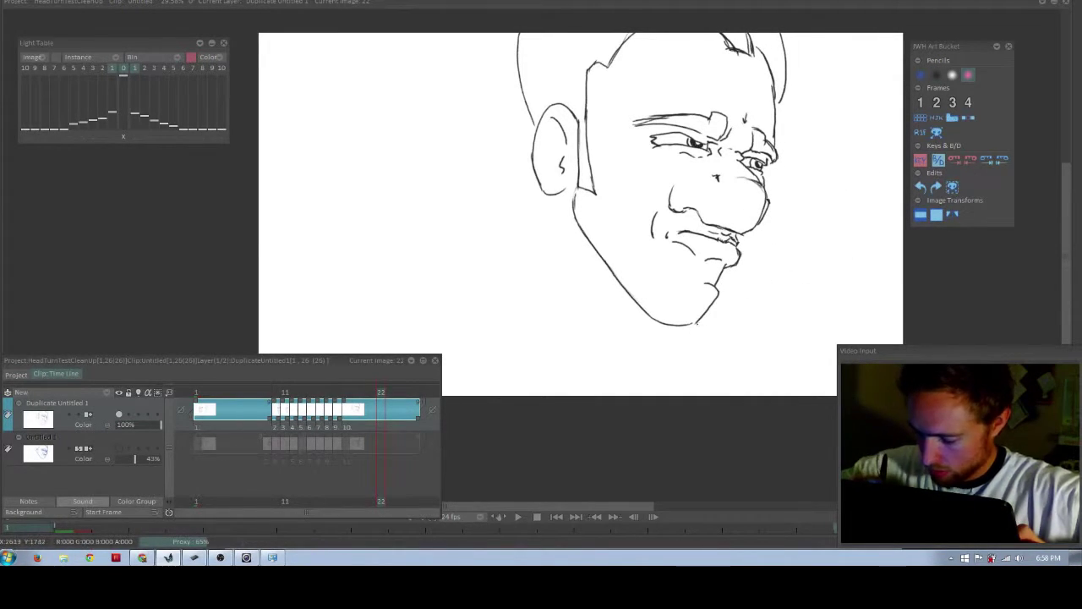
left_click(936, 76)
left_click_drag(688, 325, 697, 321)
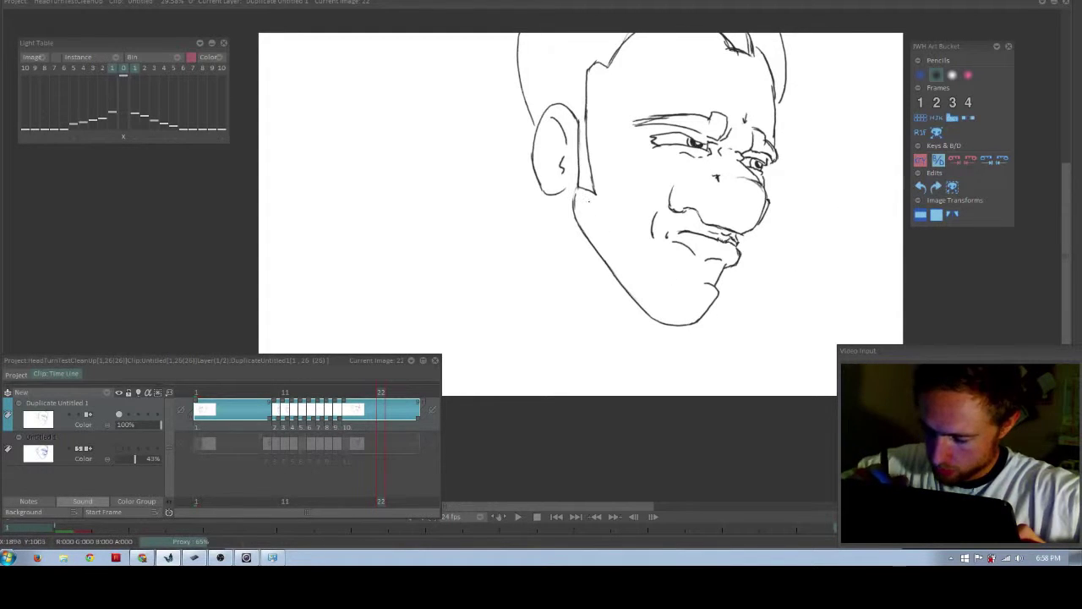
Erase the upper end of the jaw line below the ear, and scrub from image 3 to image 18 to compare the jaw.
left_click(950, 76)
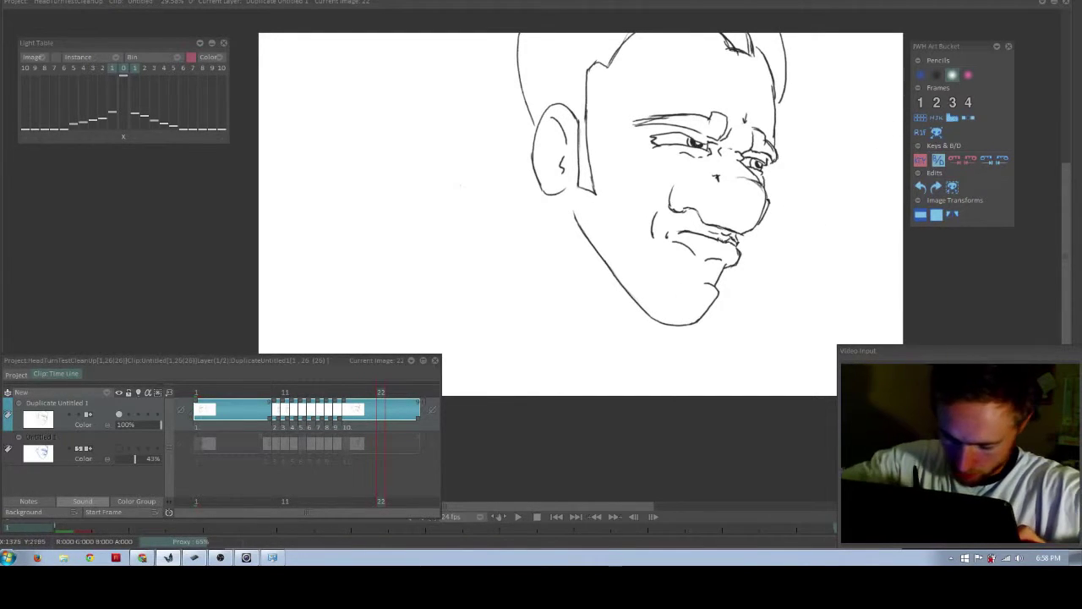
left_click(219, 392)
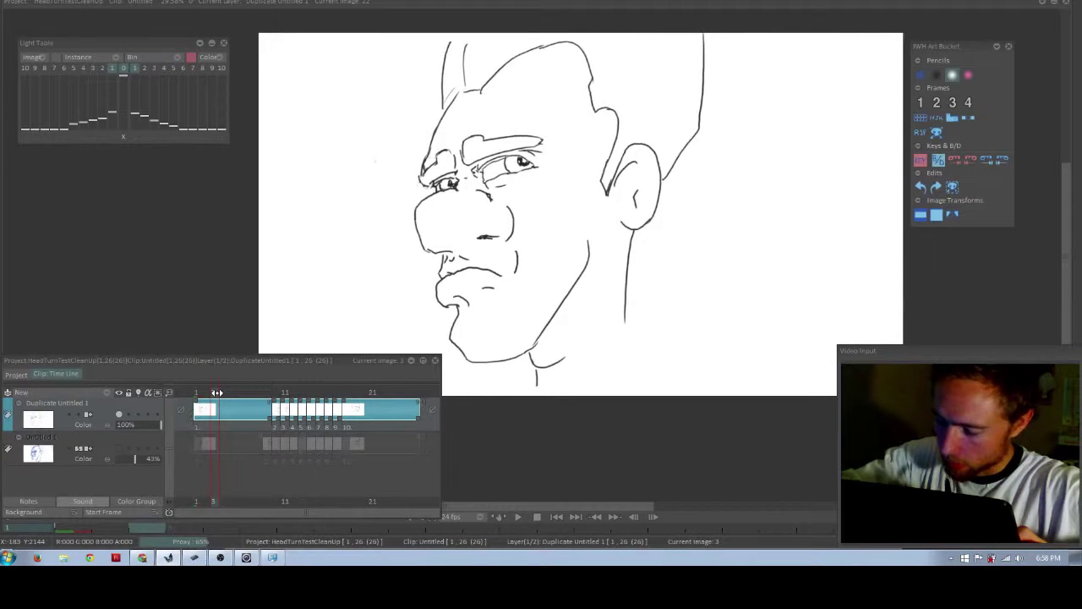
left_click_drag(216, 392, 349, 401)
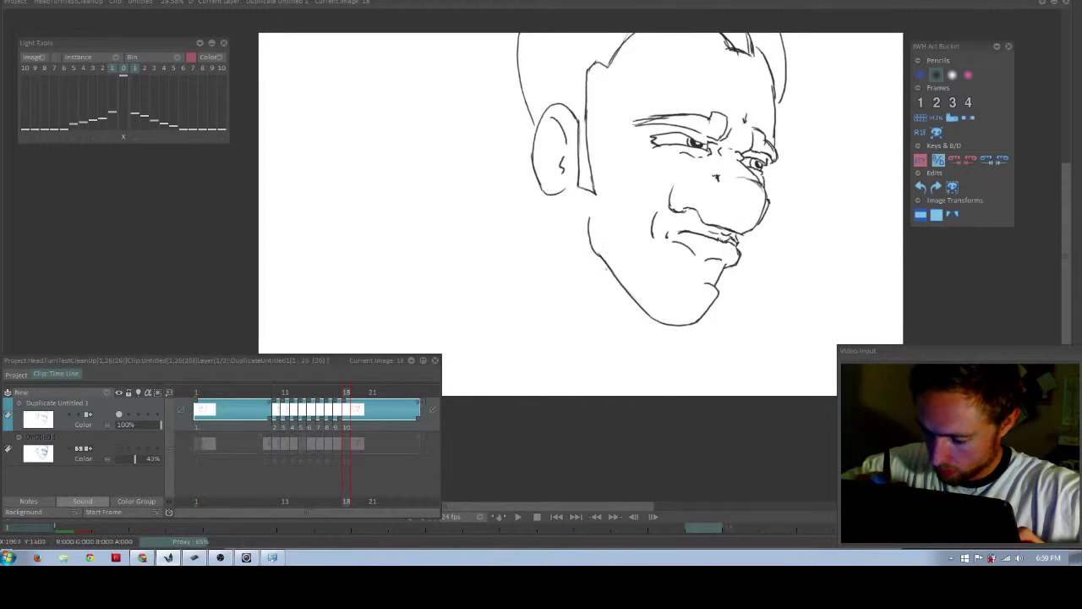
Undo the last stroke on image 18 and redraw the upper jaw line below the ear farther back.
key("ctrl+z")
left_click_drag(581, 216, 594, 251)
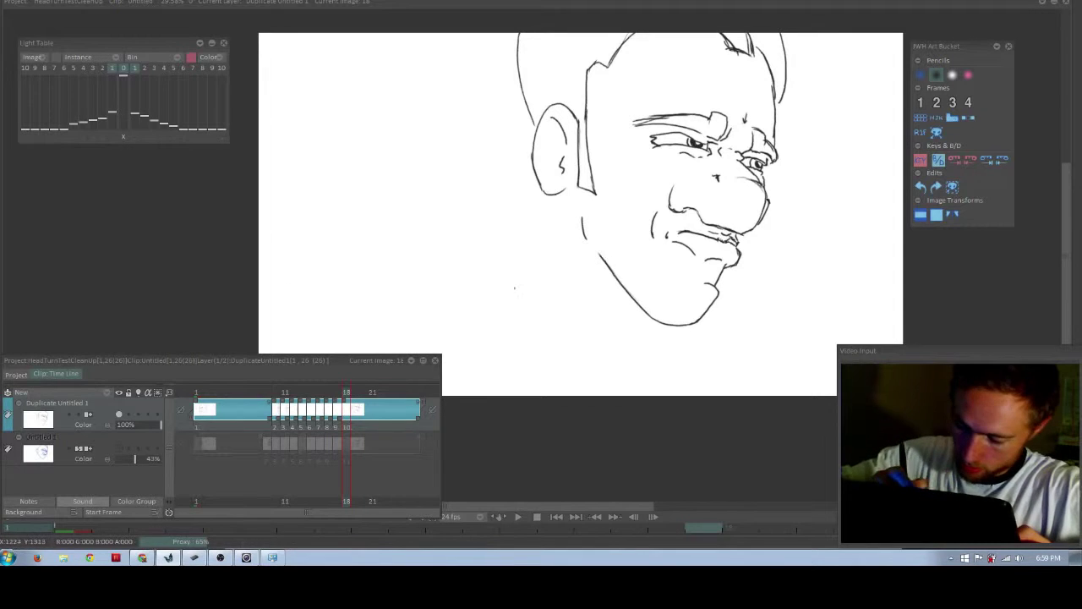
Compare the jaw on images 18, 17 and 16 with the light table on, and play back the head turn with it off.
key("l")
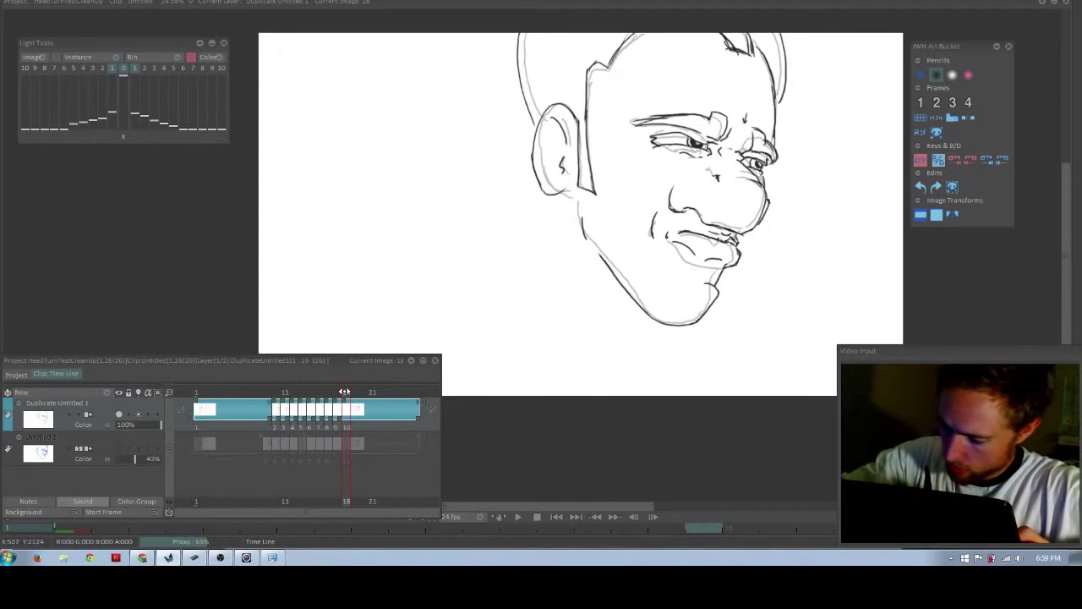
left_click_drag(344, 391, 336, 392)
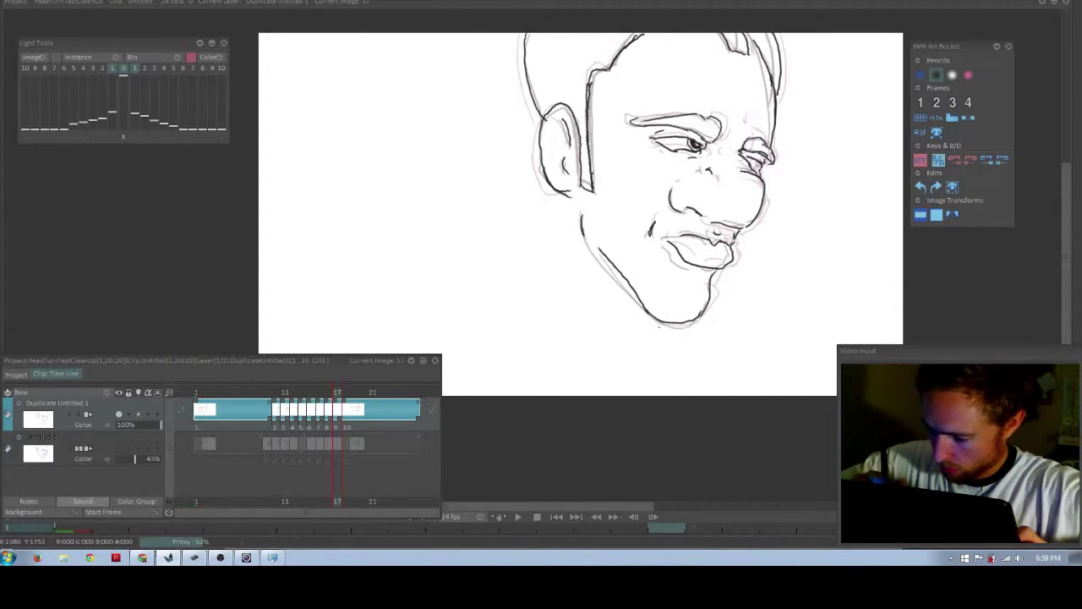
left_click(329, 395)
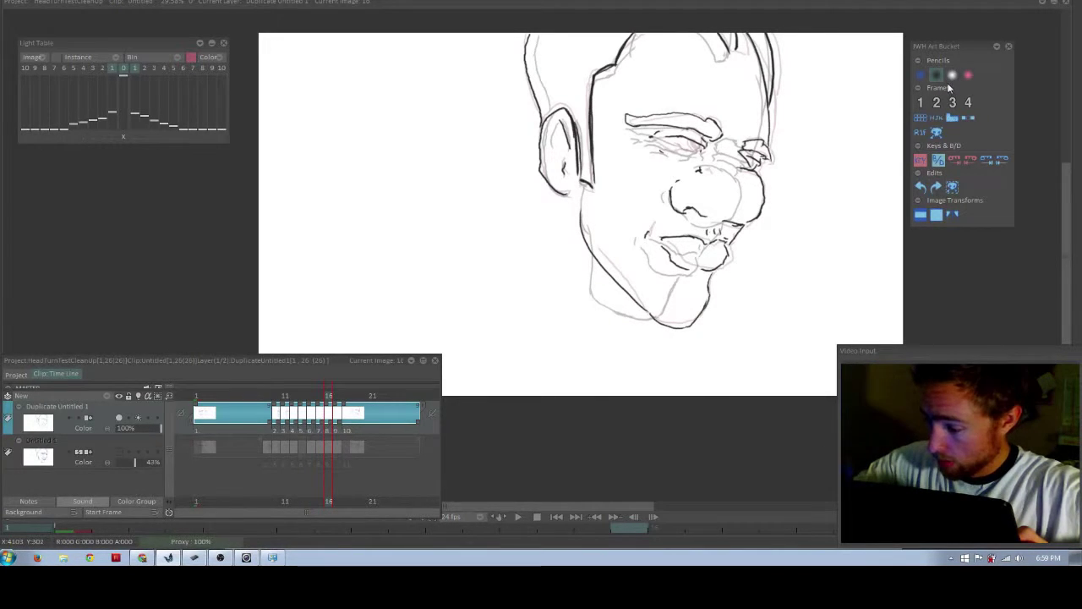
key("l")
left_click(517, 516)
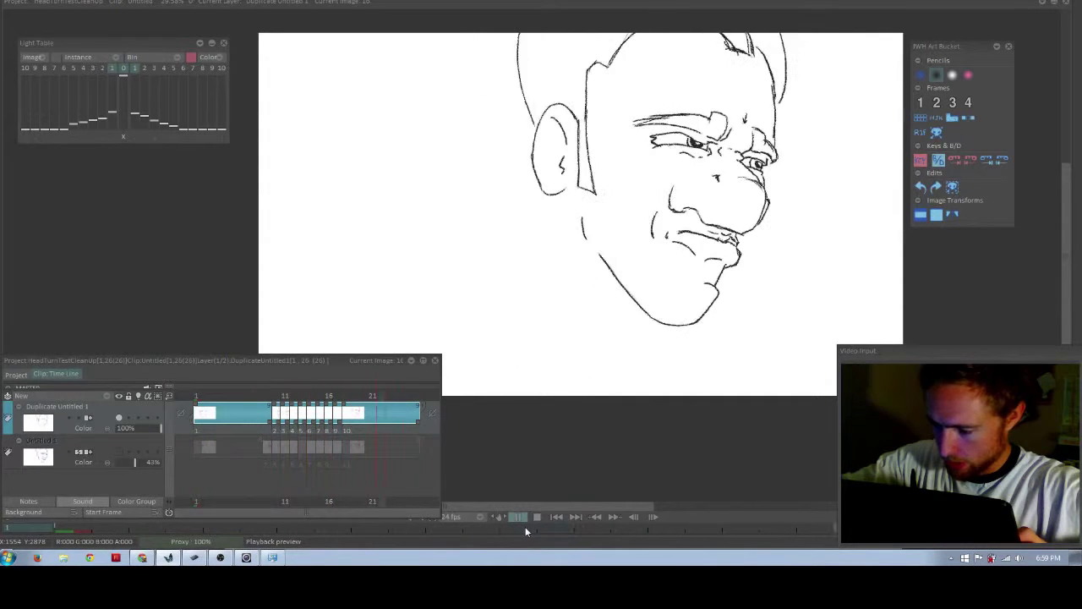
left_click(536, 515)
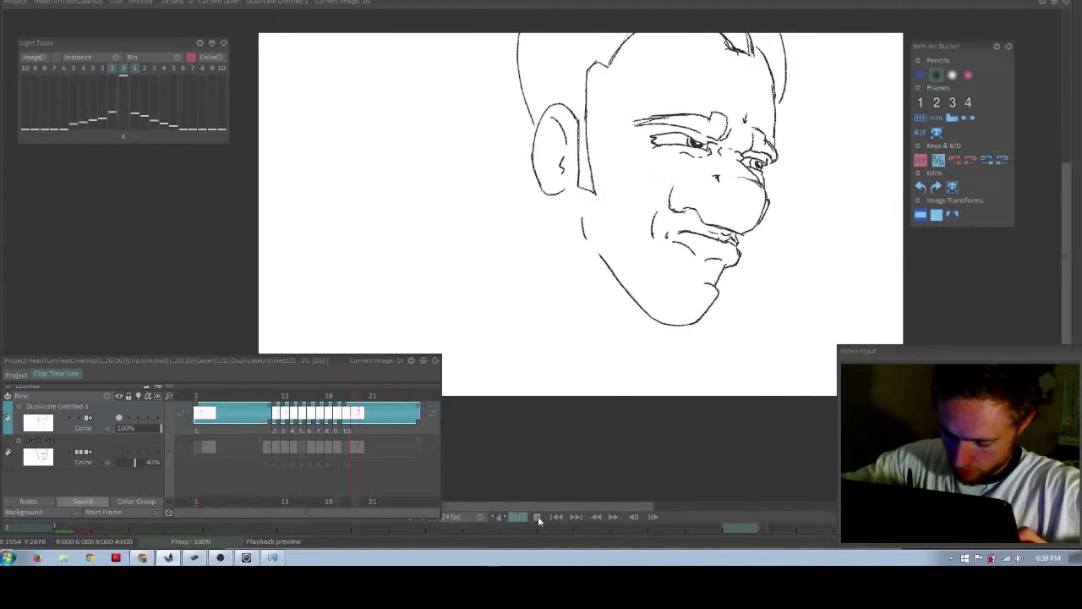
Erase the outer corner of the near eye on image 18, redraw its lid lines in black against the light table, and play back the turn.
left_click(320, 397)
mouse_move(320, 401)
left_mouse_down()
mouse_move(310, 404)
mouse_move(346, 403)
left_mouse_up()
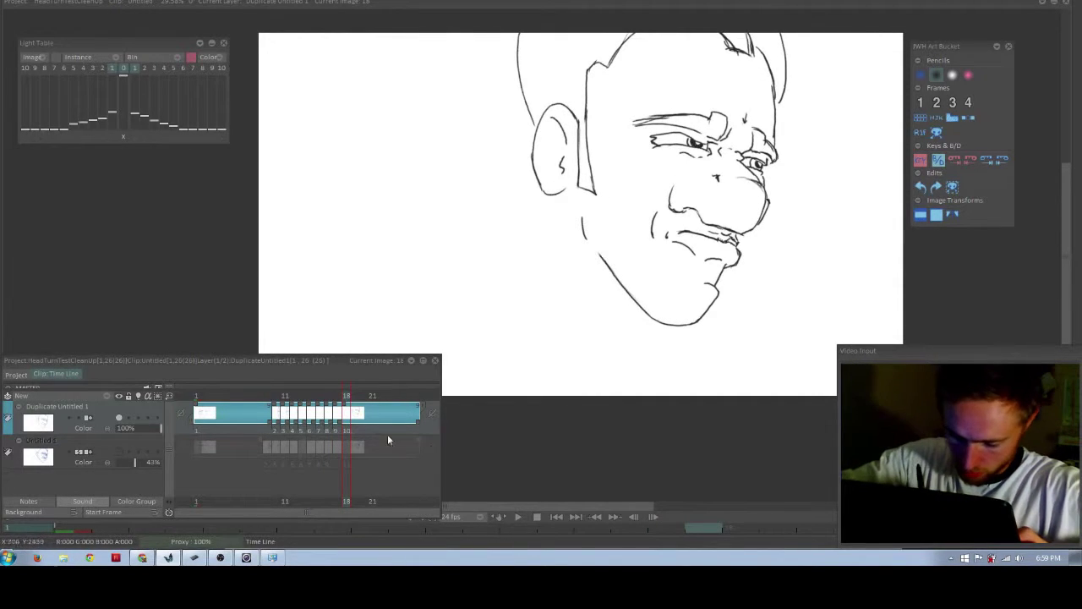
left_click(127, 68)
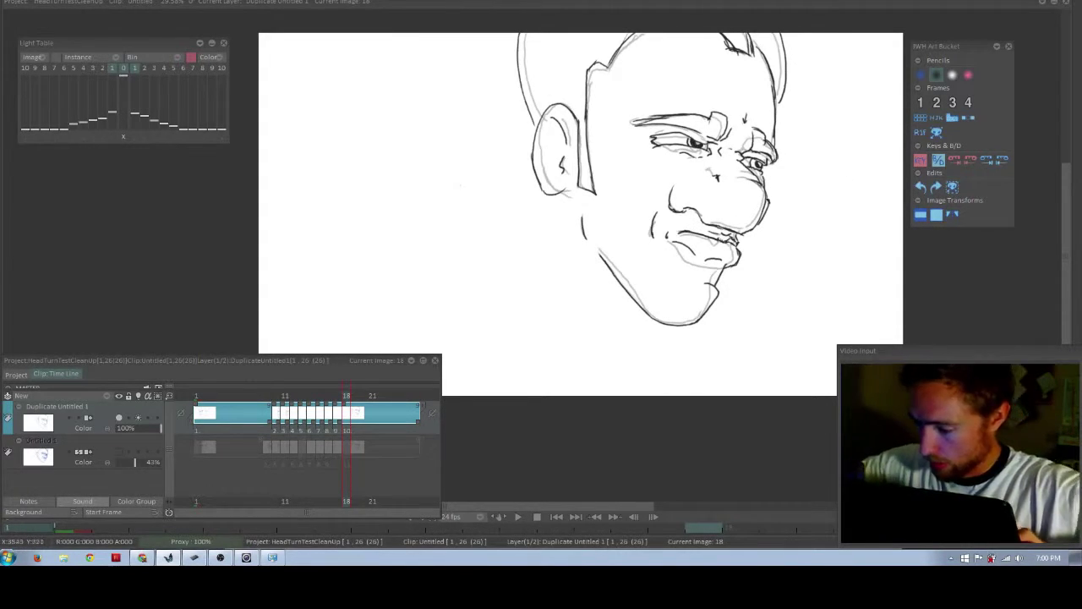
left_click(952, 75)
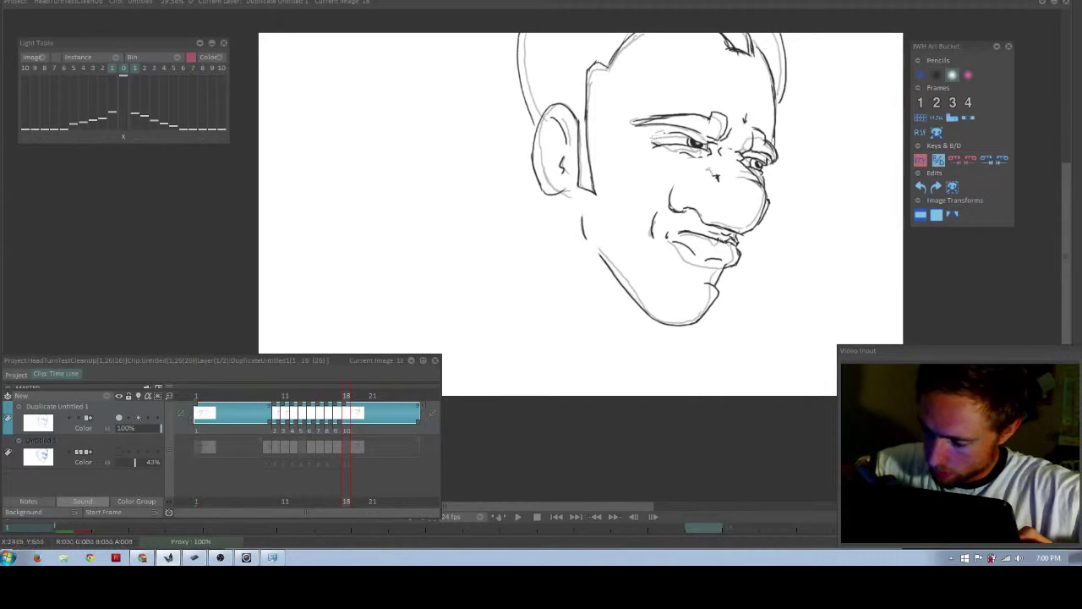
left_click(968, 75)
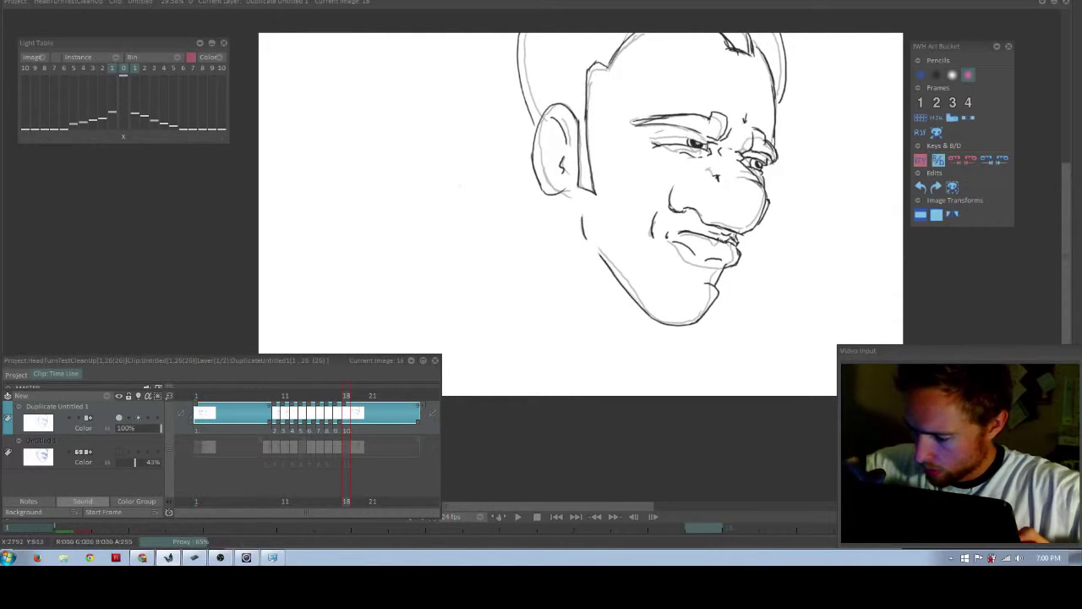
left_click(937, 74)
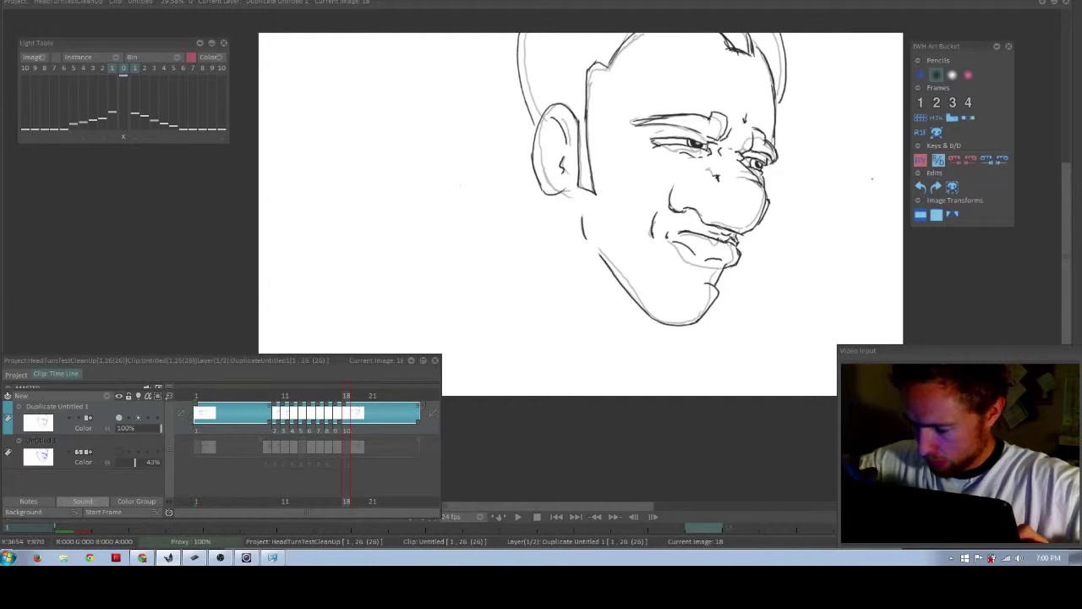
left_click(518, 516)
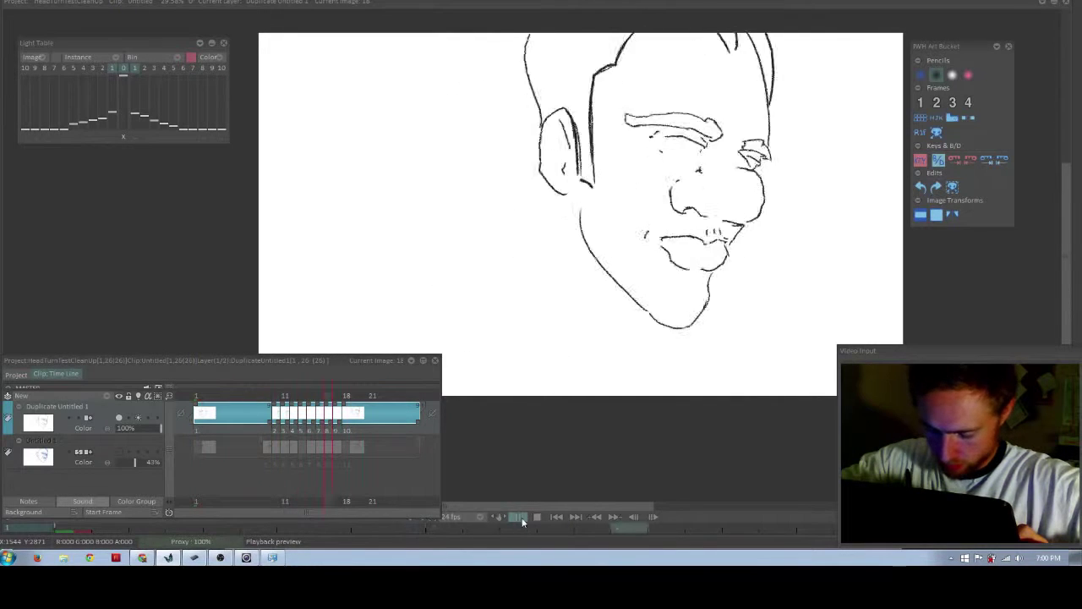
left_click(517, 516)
Clean up and redraw the outer corner of the near eye on image 17 in black, and play back the animation.
left_click(346, 393)
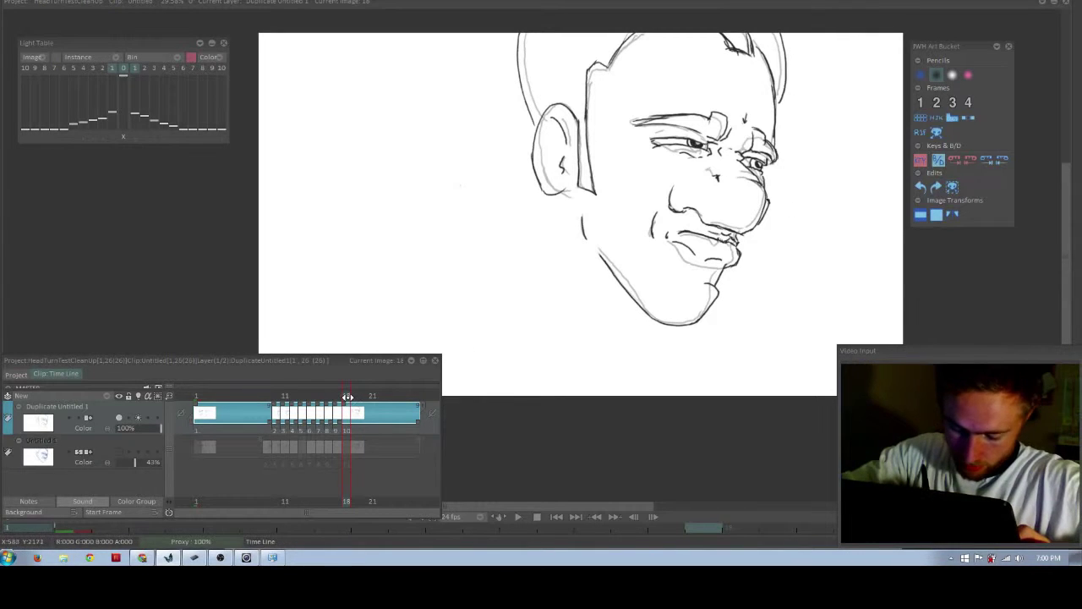
mouse_move(346, 395)
left_mouse_down()
mouse_move(330, 397)
mouse_move(337, 404)
left_mouse_up()
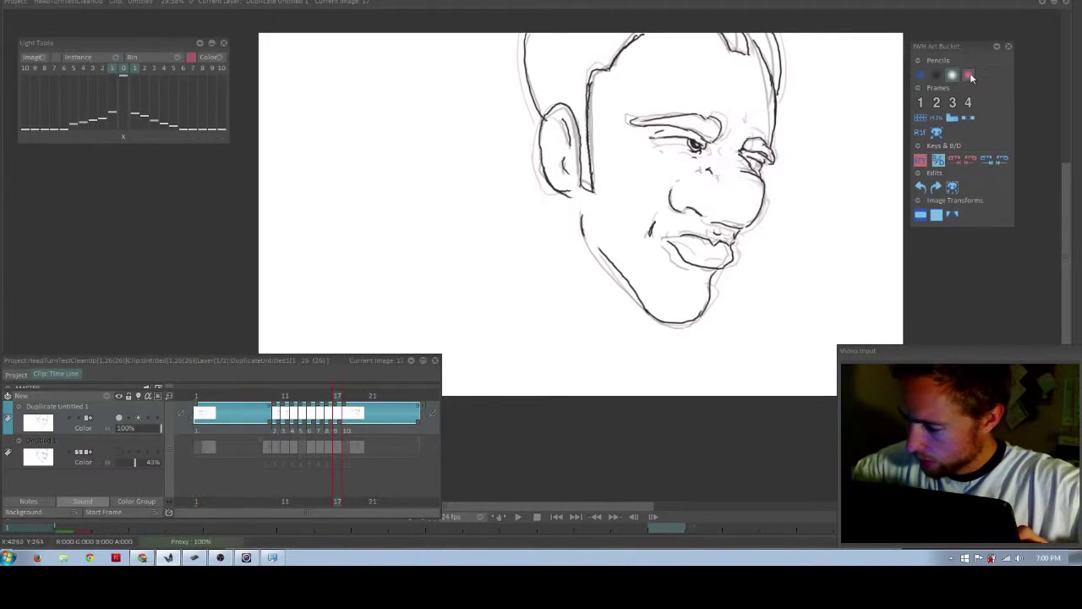
left_click(936, 75)
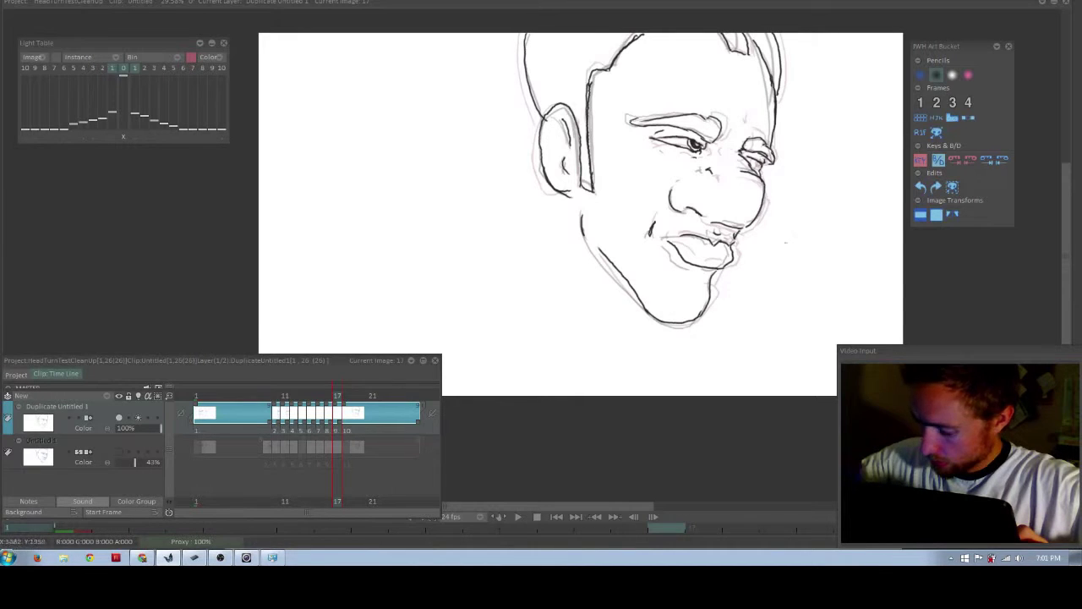
left_click(519, 517)
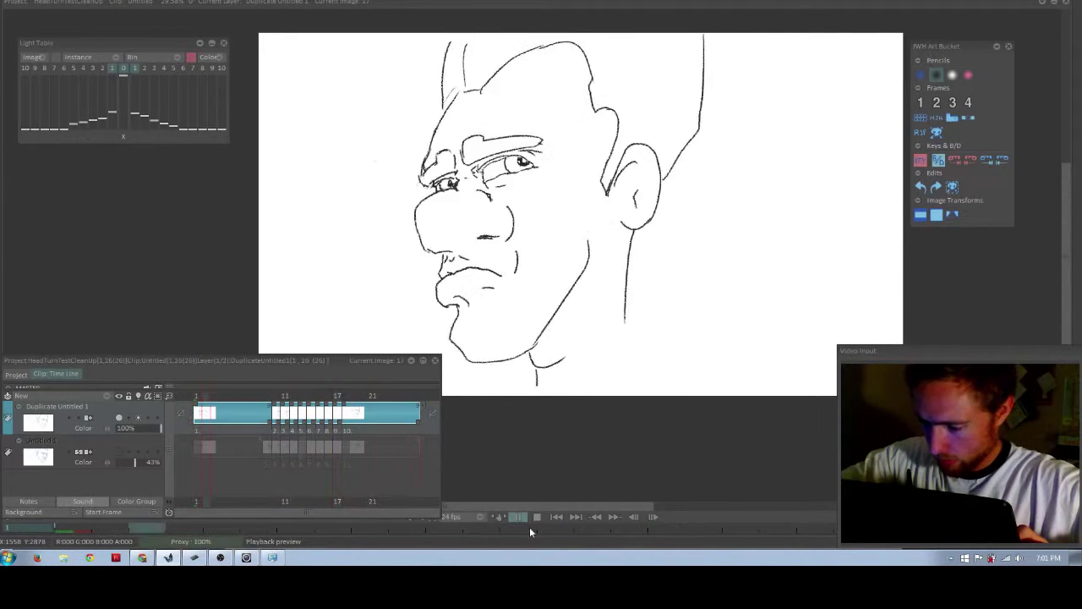